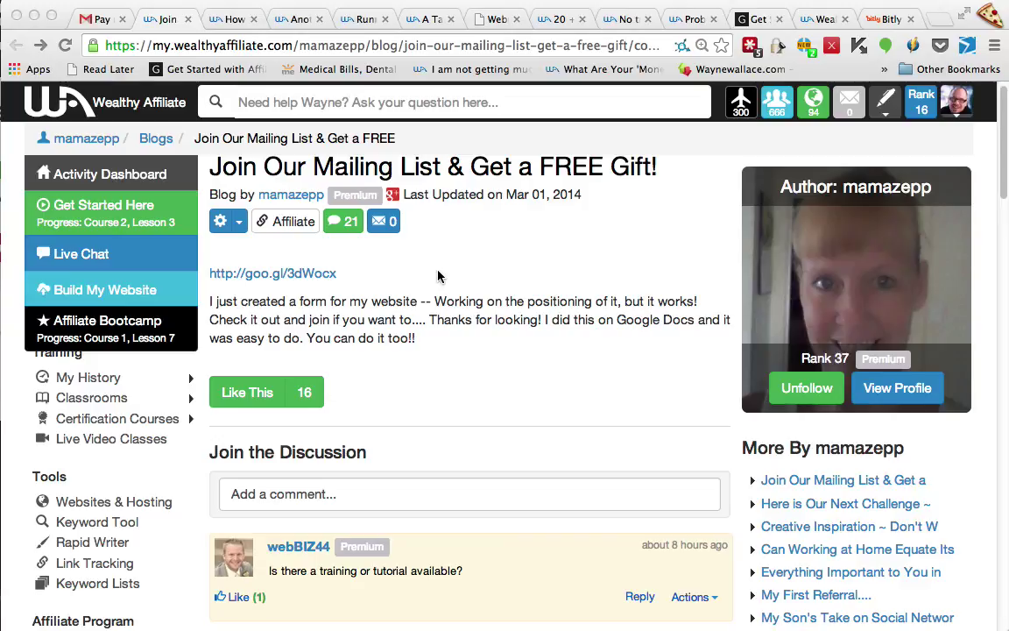
Open the post's goo.gl mailing-list form, review its Name and Email fields, then return to the post
scroll(439, 275, down, 1)
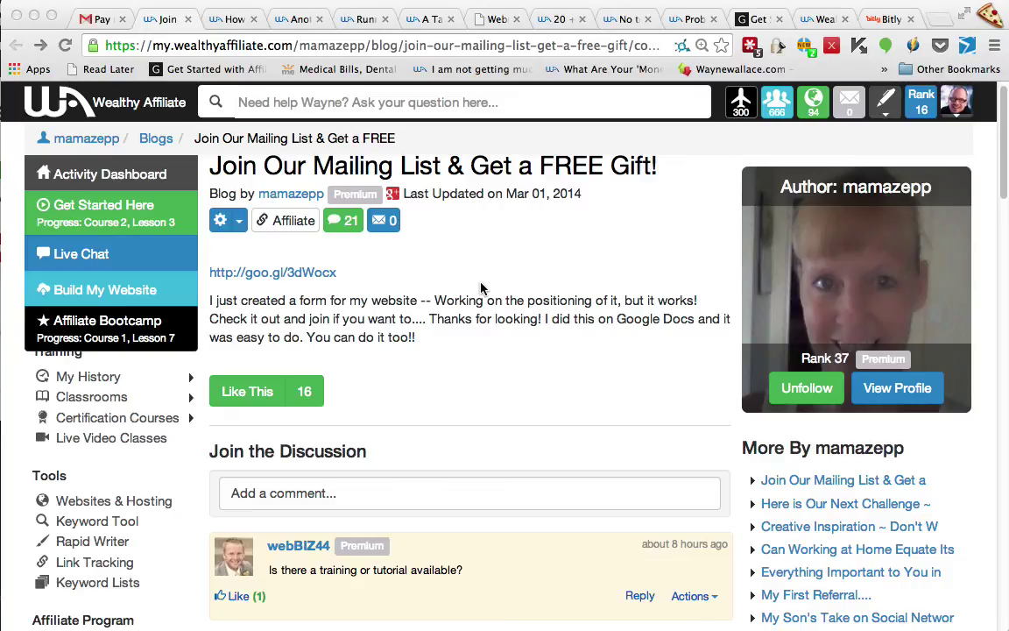
scroll(482, 292, down, 1)
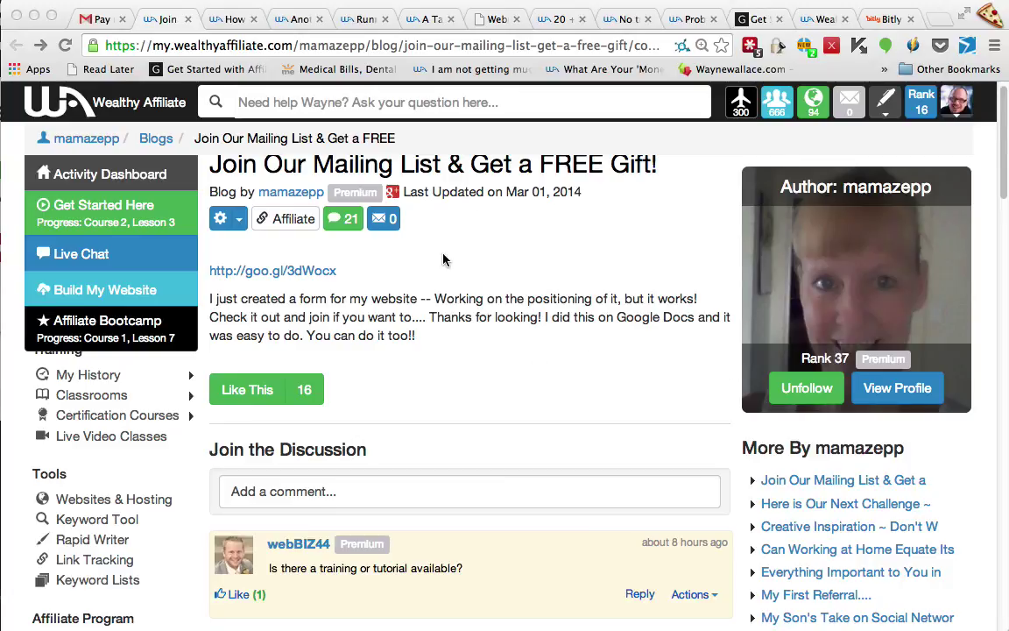
scroll(473, 281, up, 1)
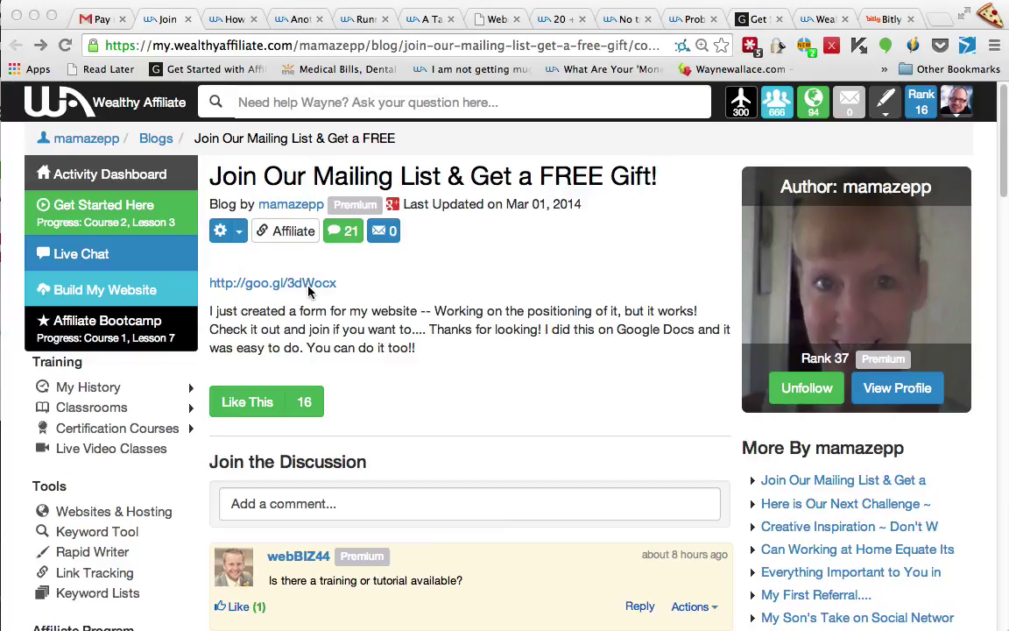
super+click(278, 285)
scroll(588, 178, down, 1)
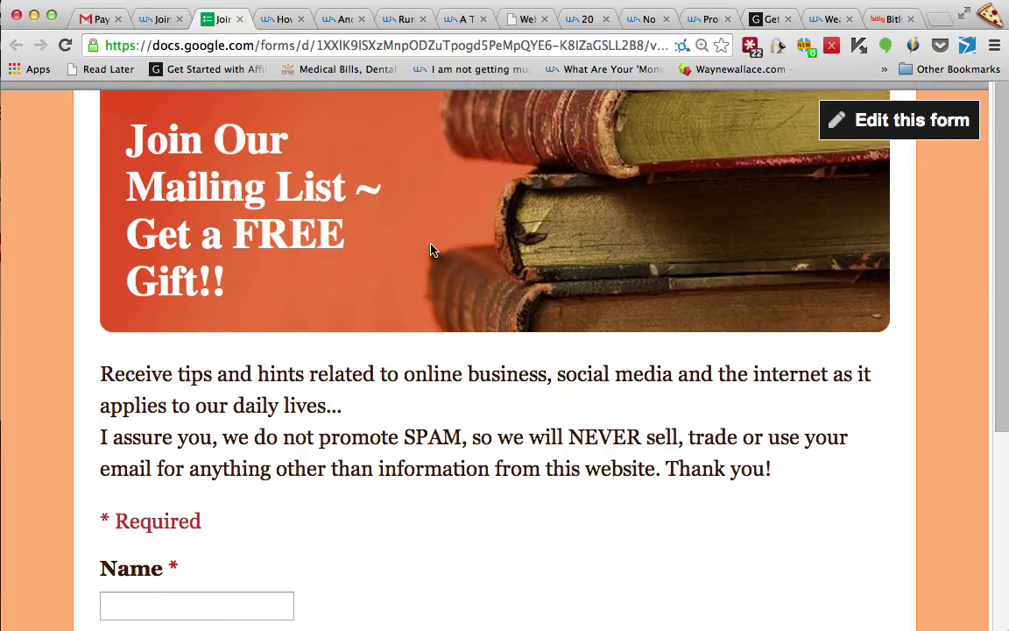
scroll(430, 249, down, 5)
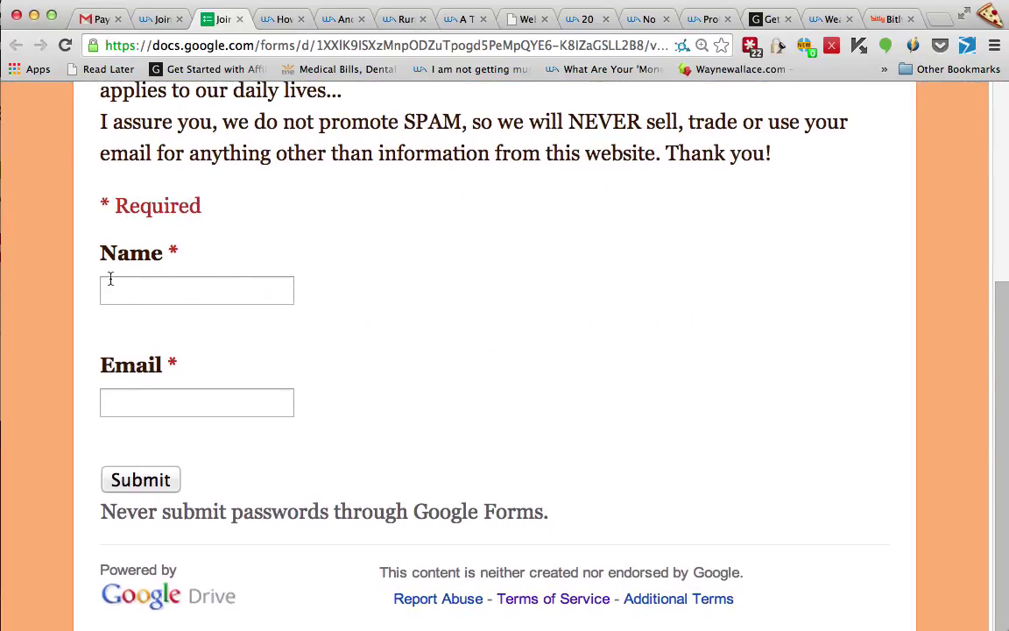
click(151, 19)
scroll(419, 465, down, 3)
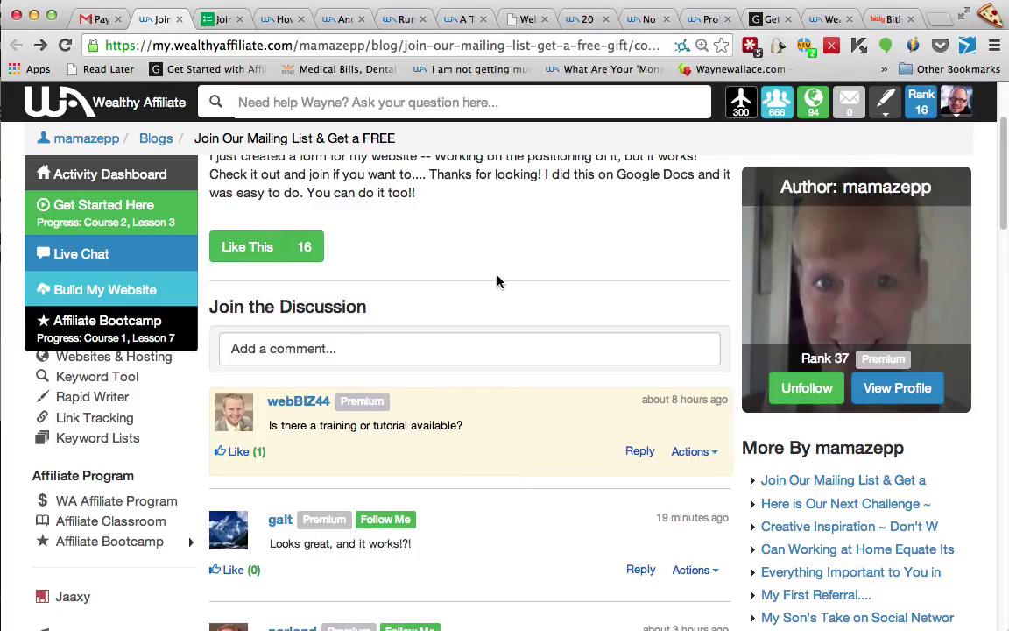
Load google.com/docs in the current tab to get a new Untitled document
scroll(498, 281, up, 4)
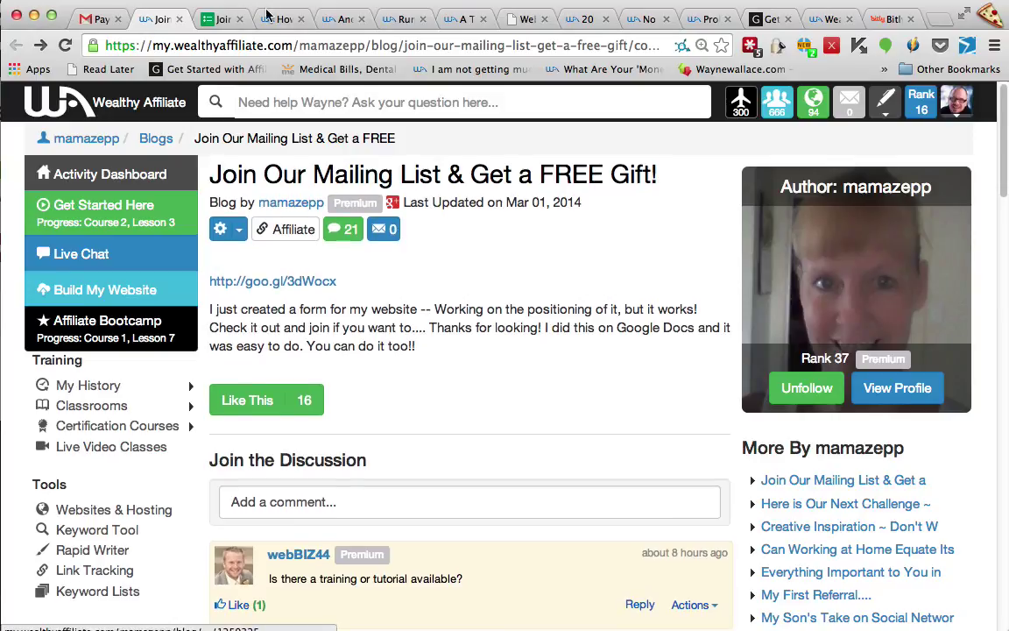
click(285, 45)
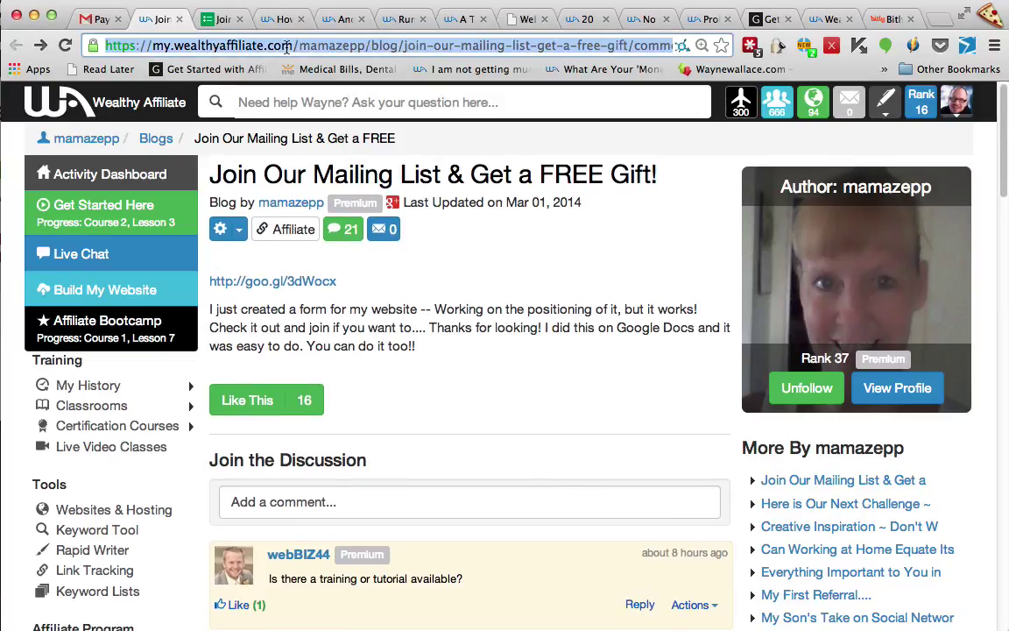
text(google.com)
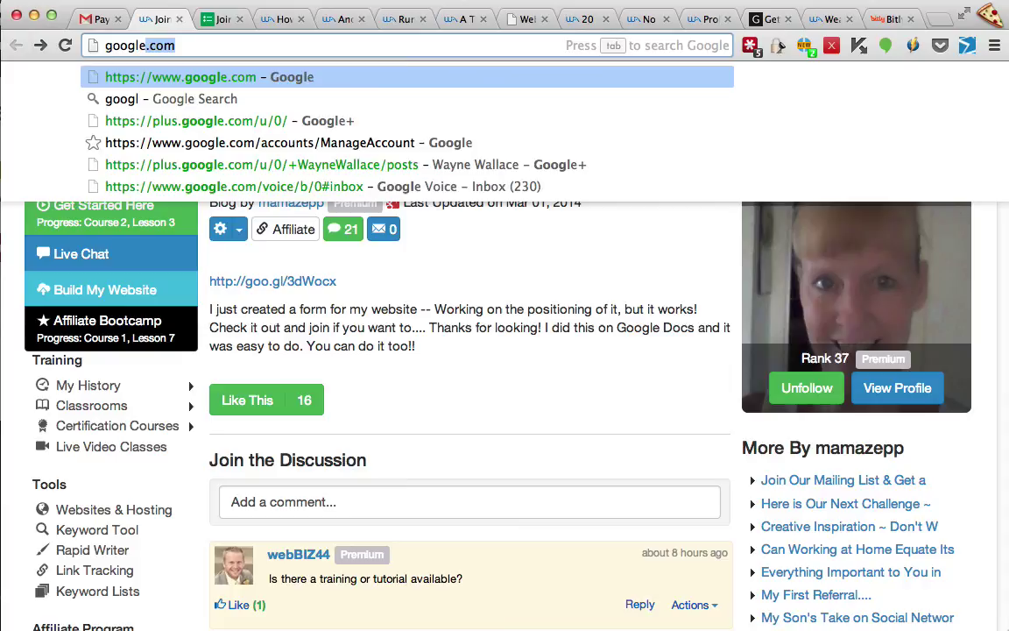
text(//)
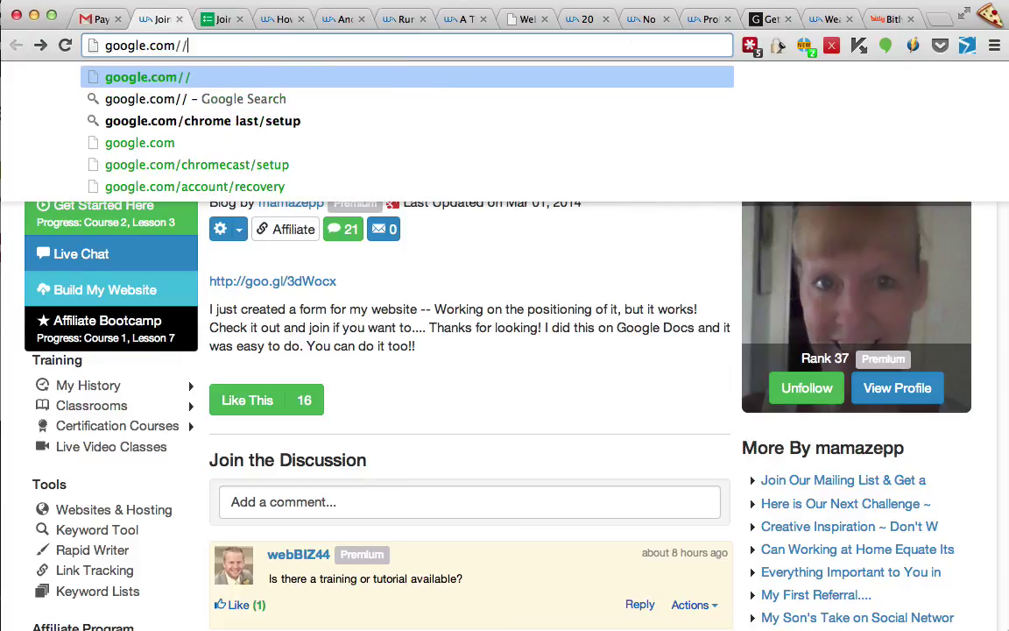
key(BackSpace)
text(docs)
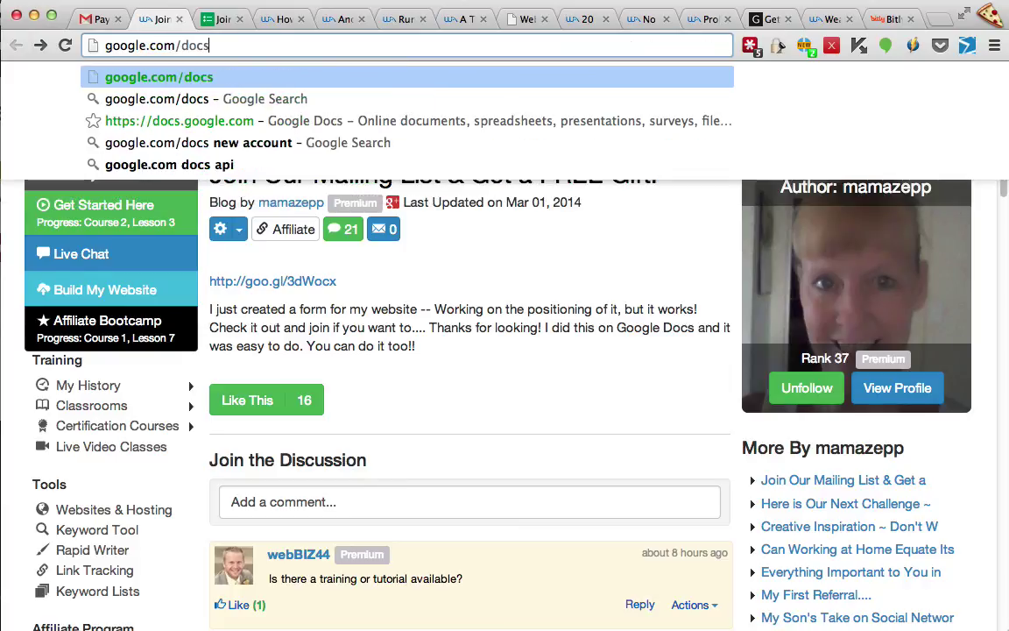
key(Return)
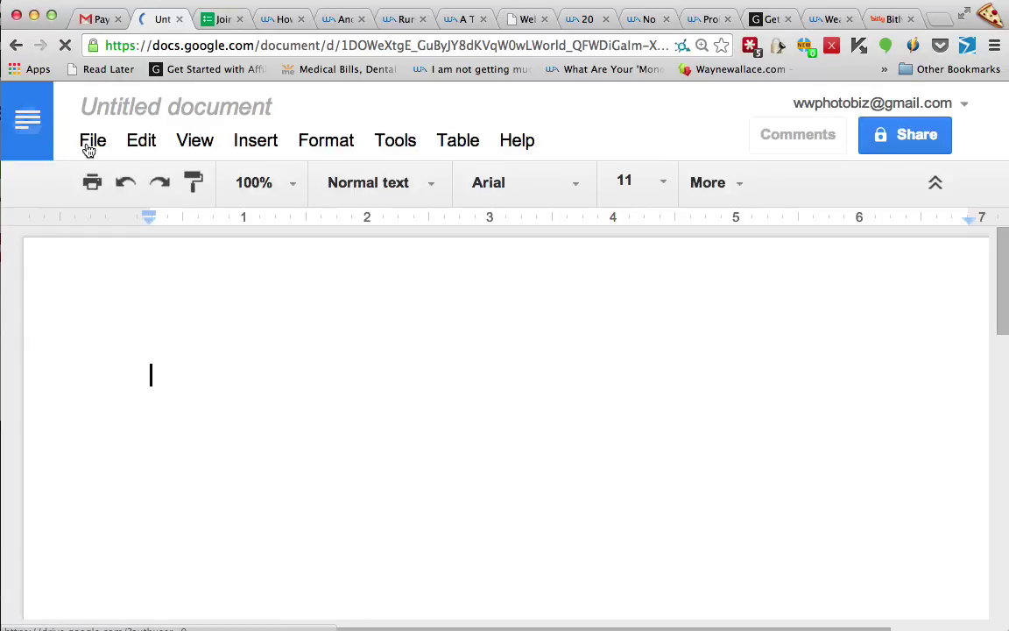
Go to Google Drive and bring up its Create options for a new form
click(29, 127)
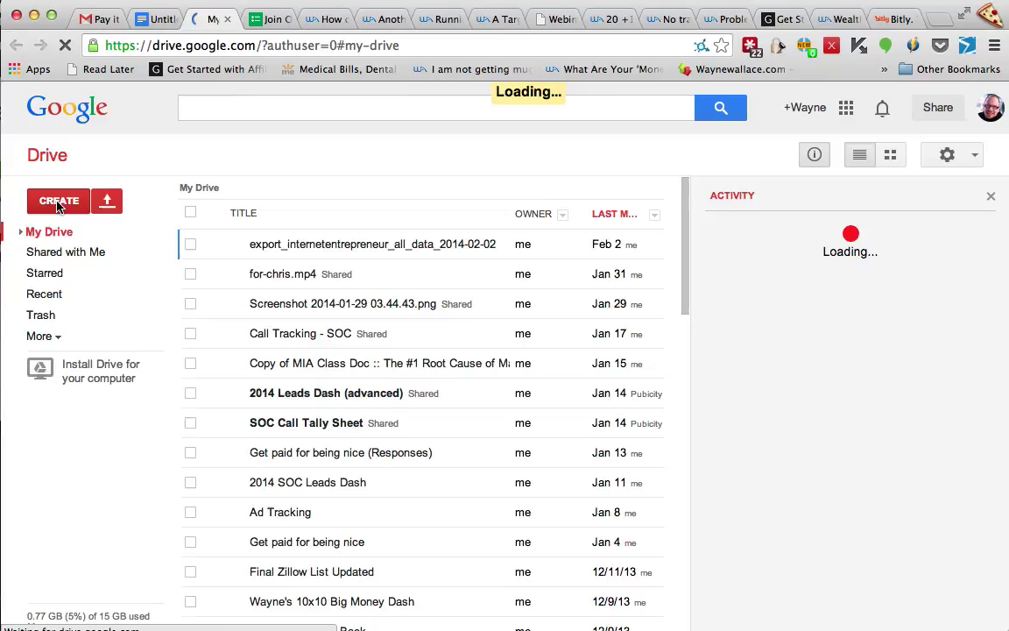
click(59, 201)
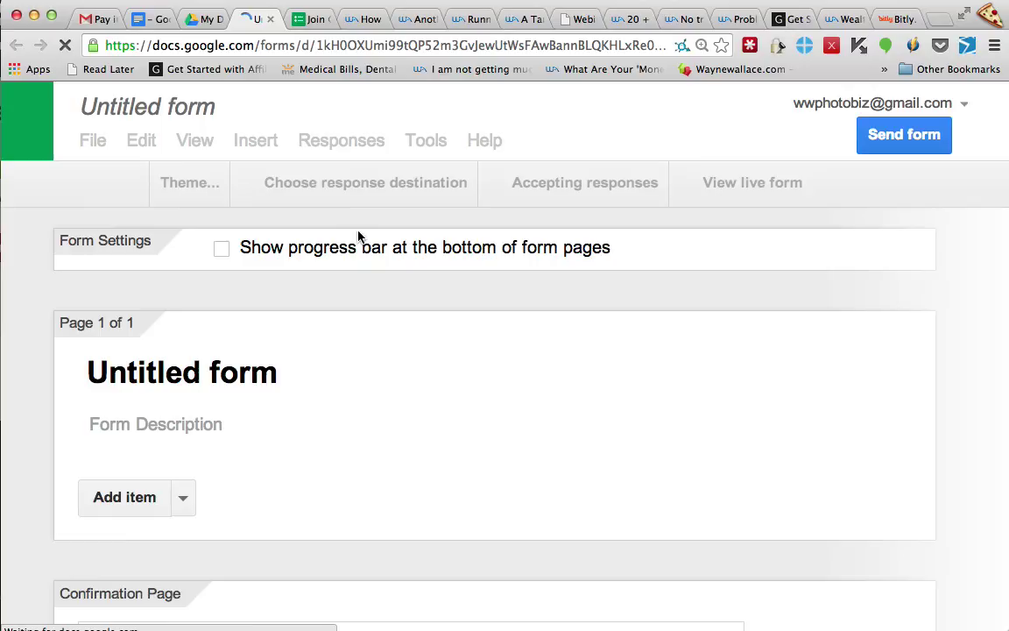
Title the new form 'Test WA Form'
click(146, 112)
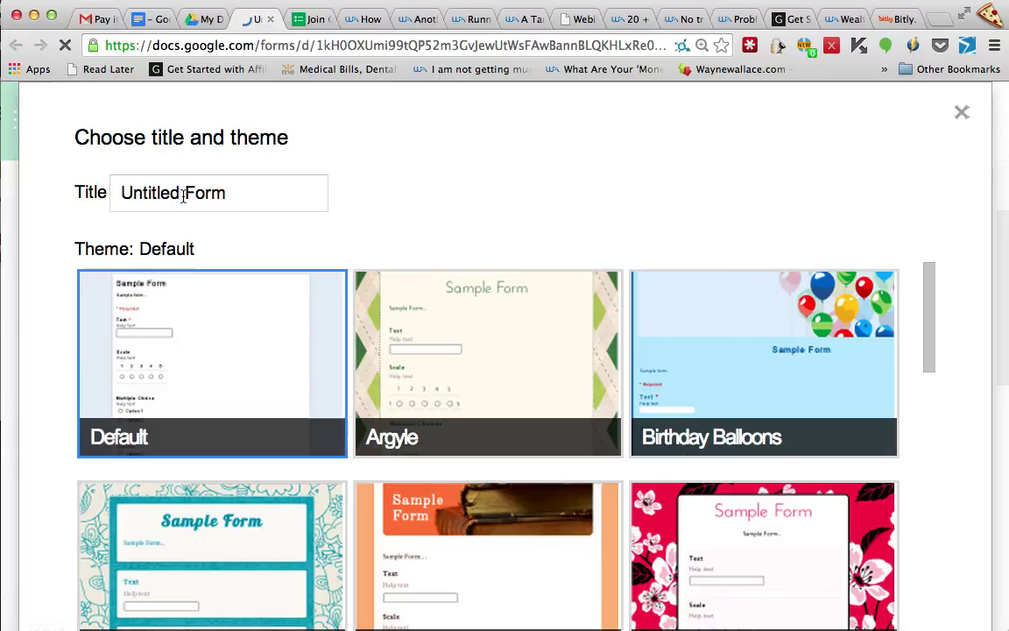
click(101, 190)
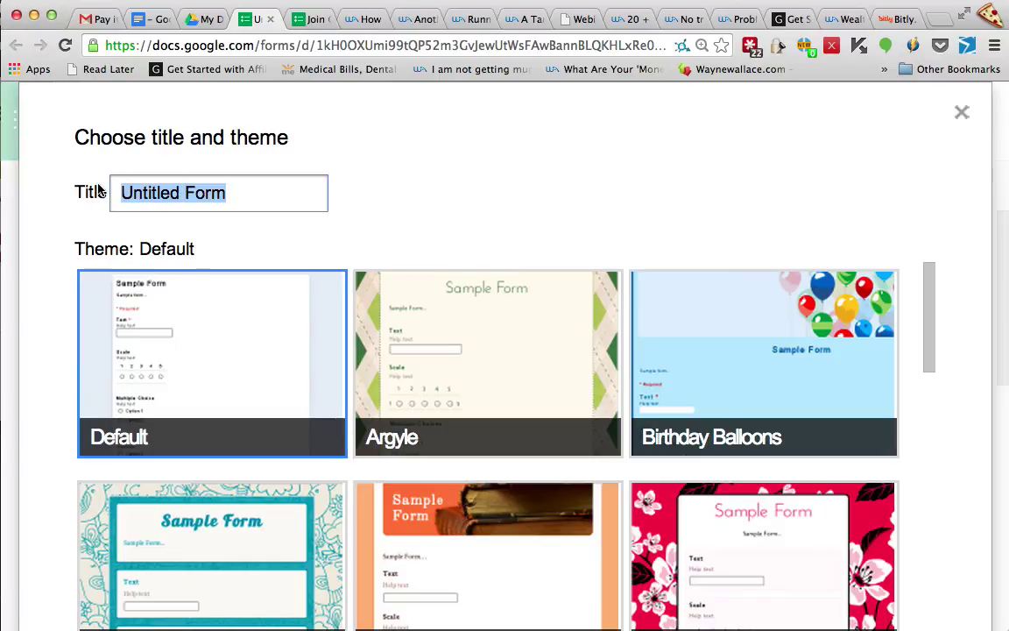
text(Test)
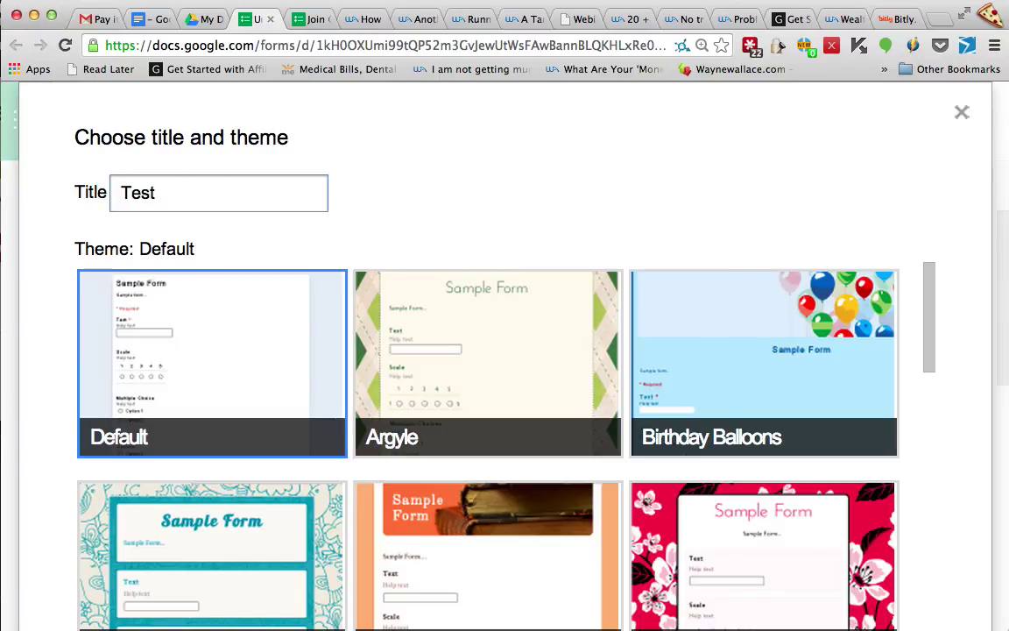
text( WA Form)
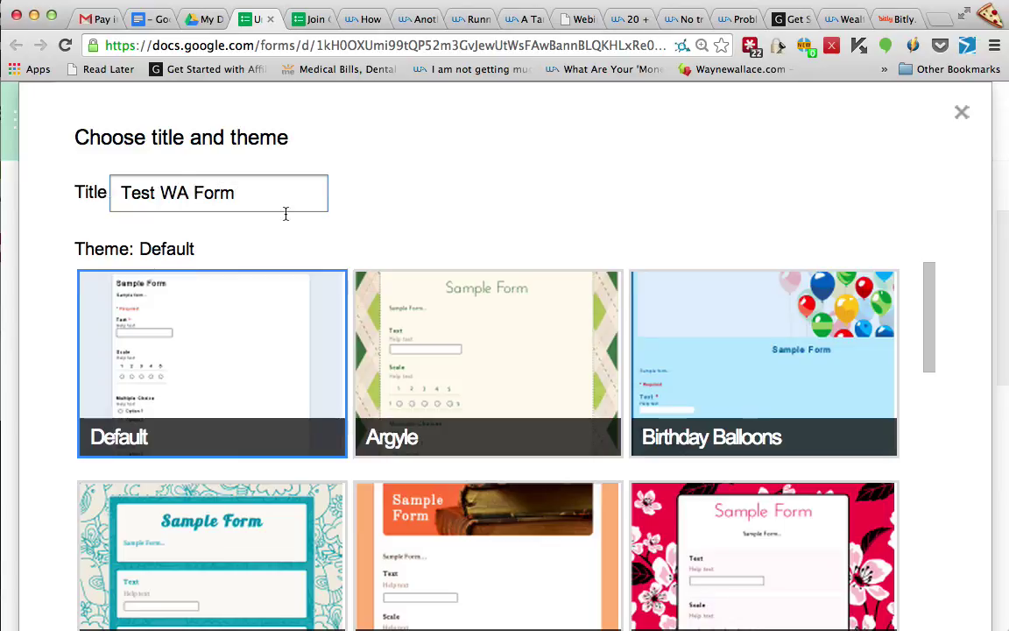
Browse the themes, trying Magazine, and apply the Header (Gray) theme
scroll(444, 347, down, 3)
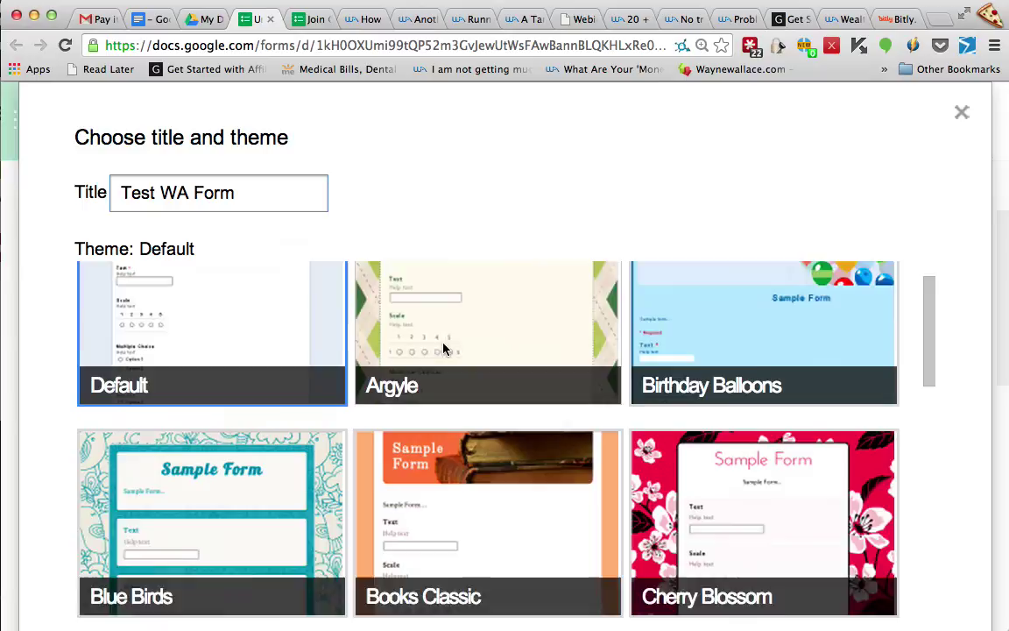
scroll(445, 348, down, 3)
scroll(444, 348, down, 3)
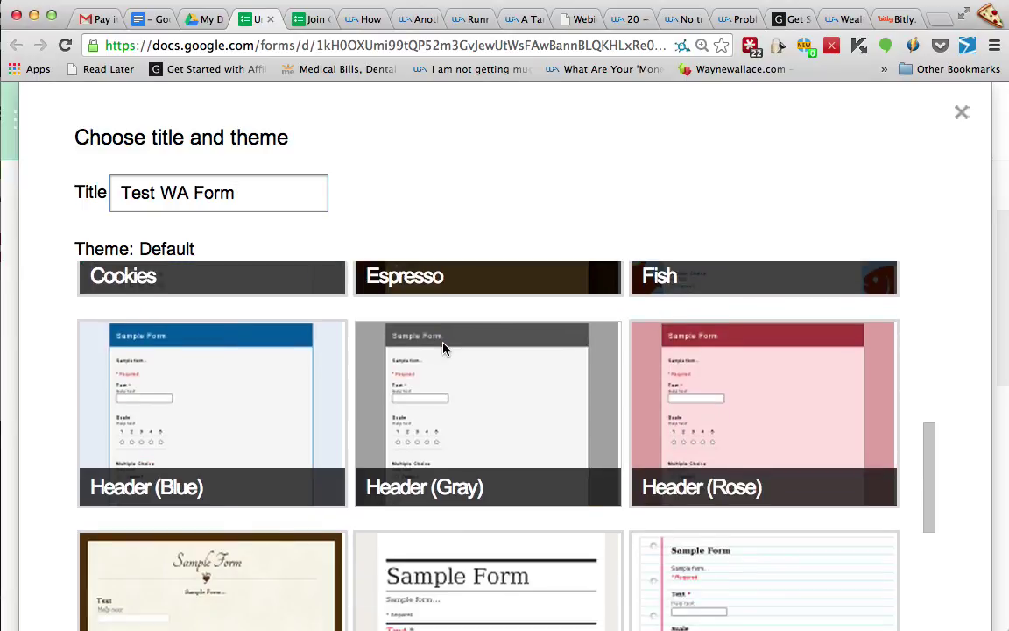
scroll(442, 348, down, 2)
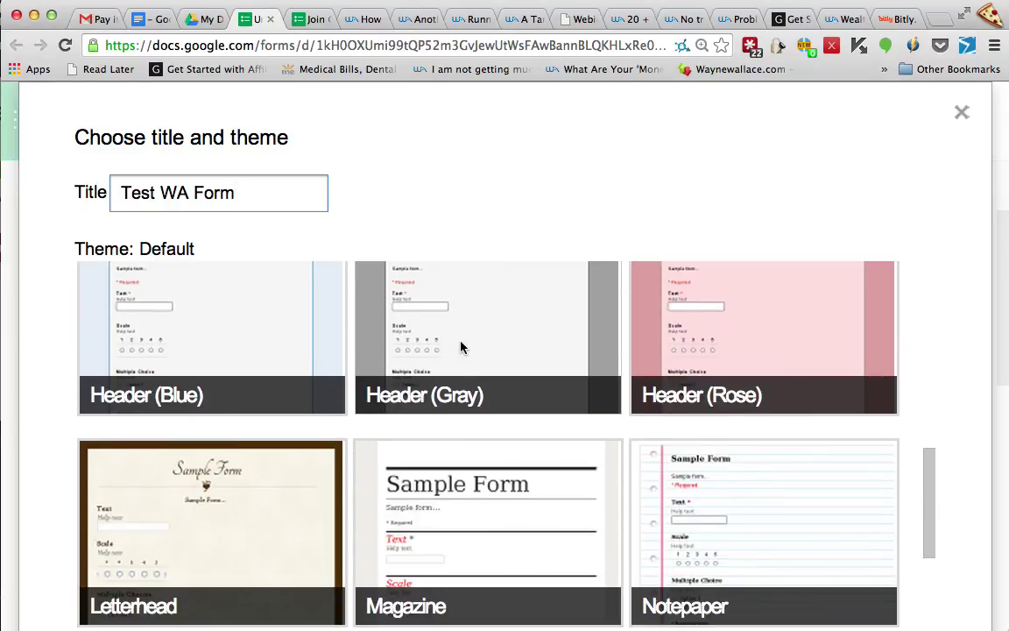
scroll(541, 513, down, 1)
click(554, 436)
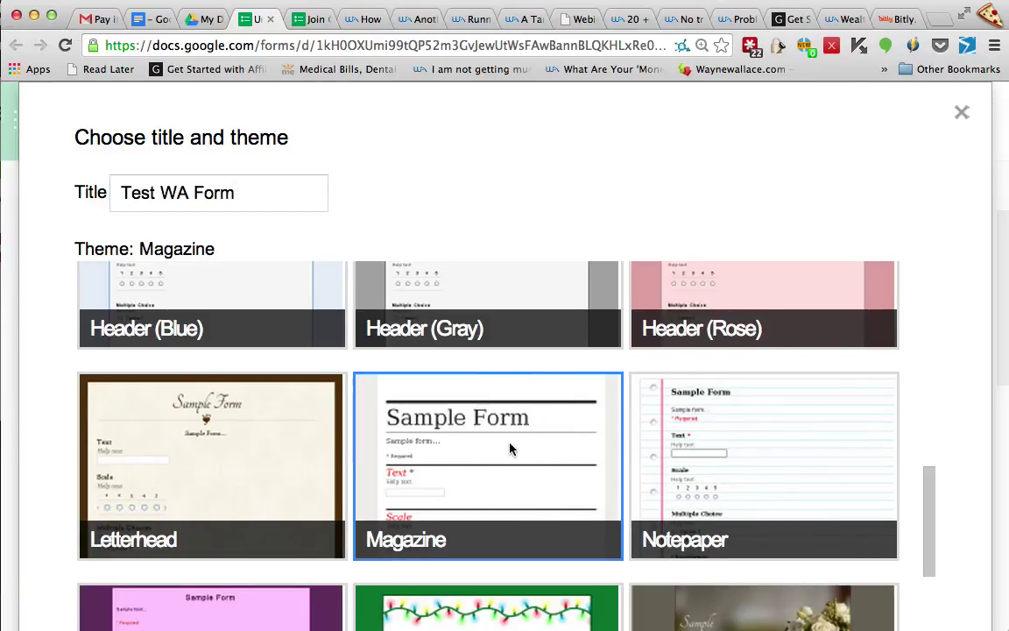
scroll(510, 448, down, 2)
scroll(502, 482, down, 3)
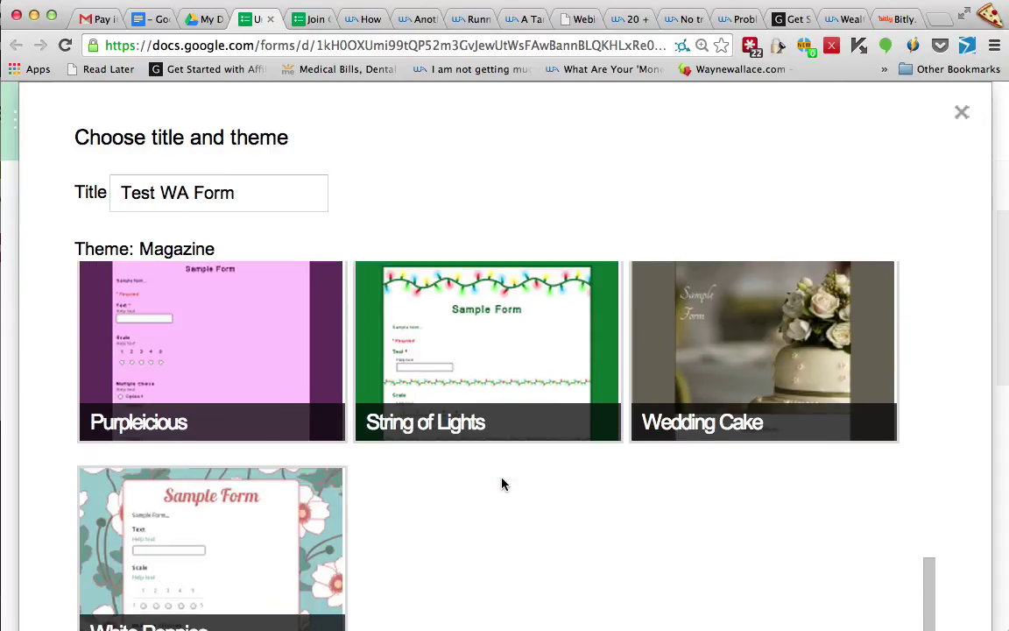
scroll(502, 481, up, 10)
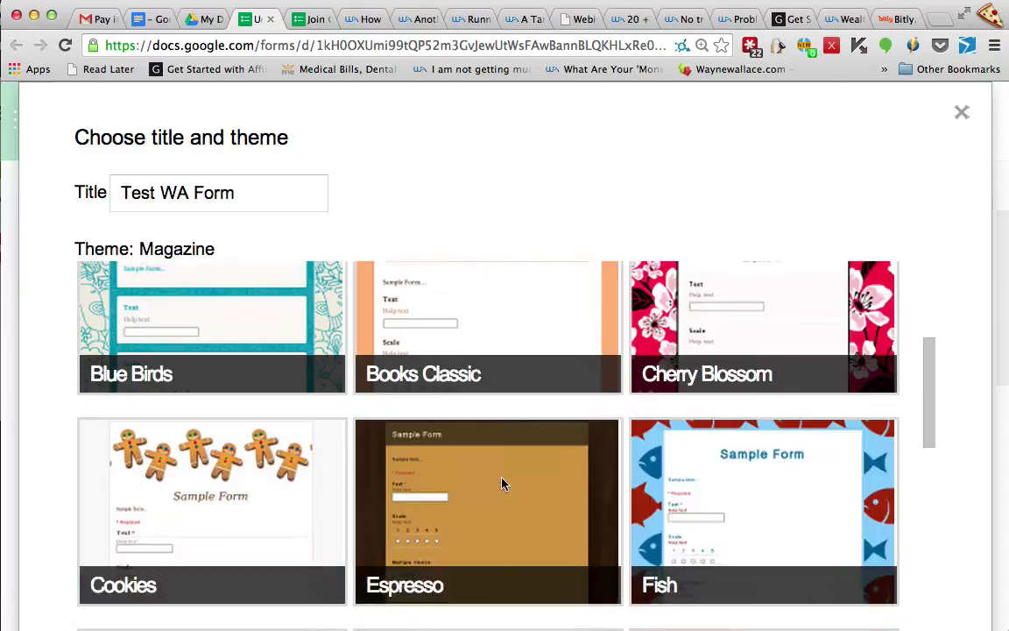
scroll(505, 477, down, 2)
scroll(504, 476, down, 8)
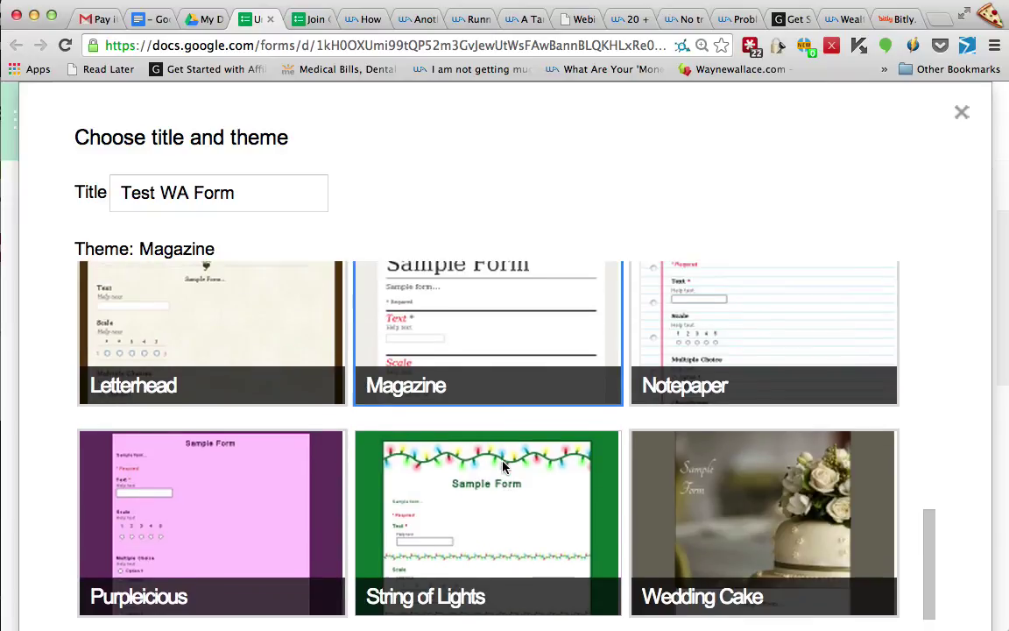
scroll(519, 335, up, 1)
scroll(520, 335, up, 2)
click(522, 333)
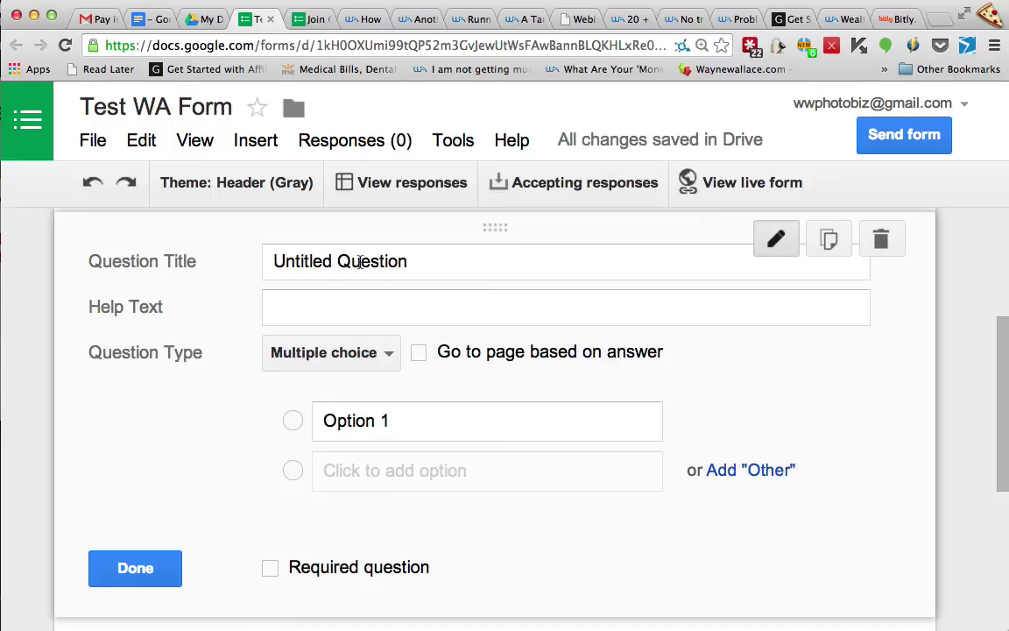
Rename the first question to 'Name' with help text 'Full Name'
drag(408, 261, 183, 250)
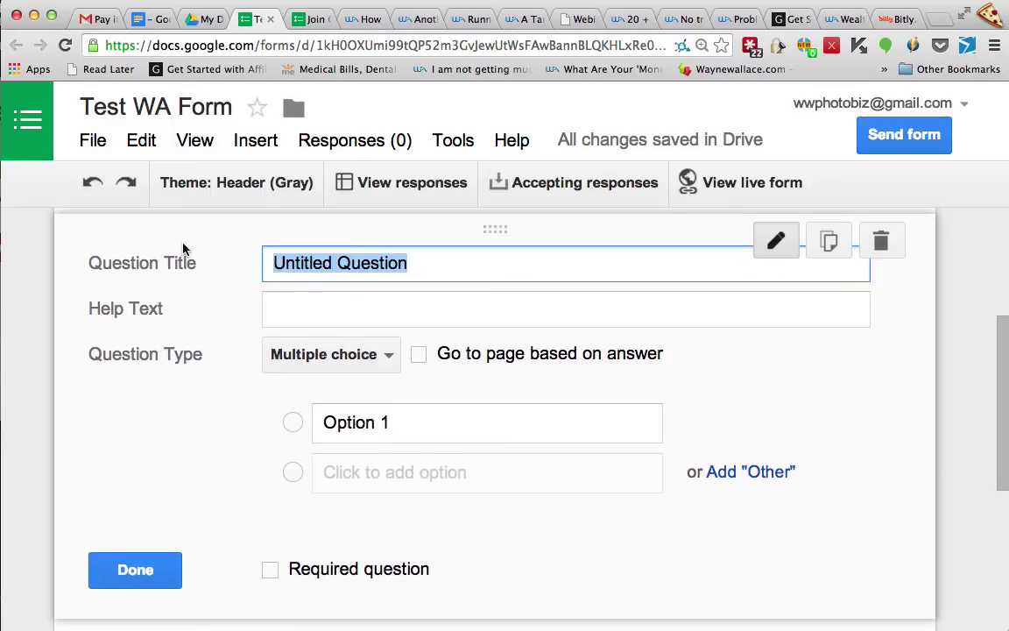
text(Name)
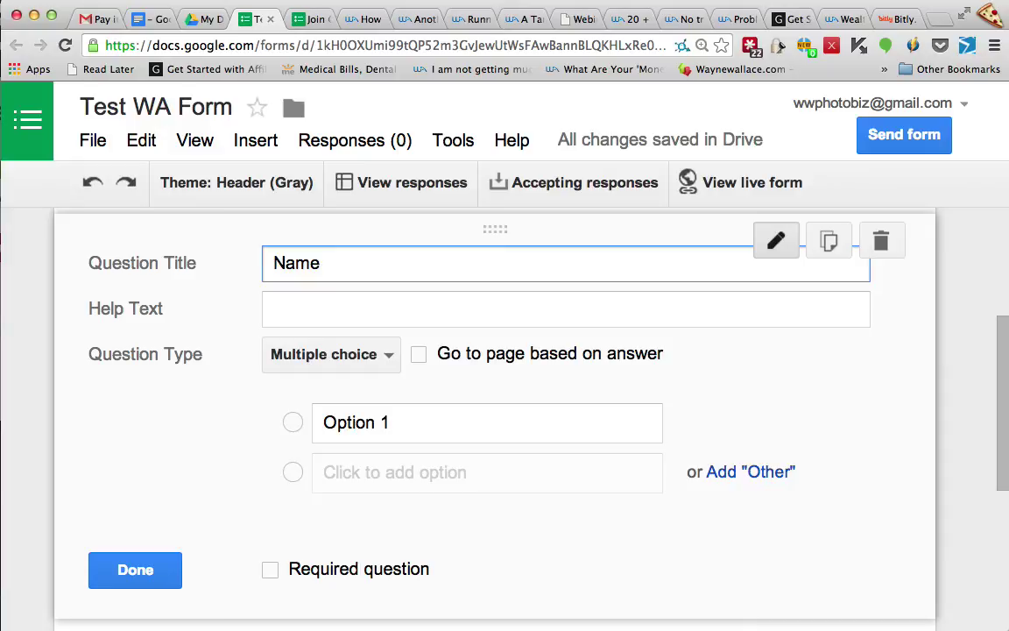
click(438, 308)
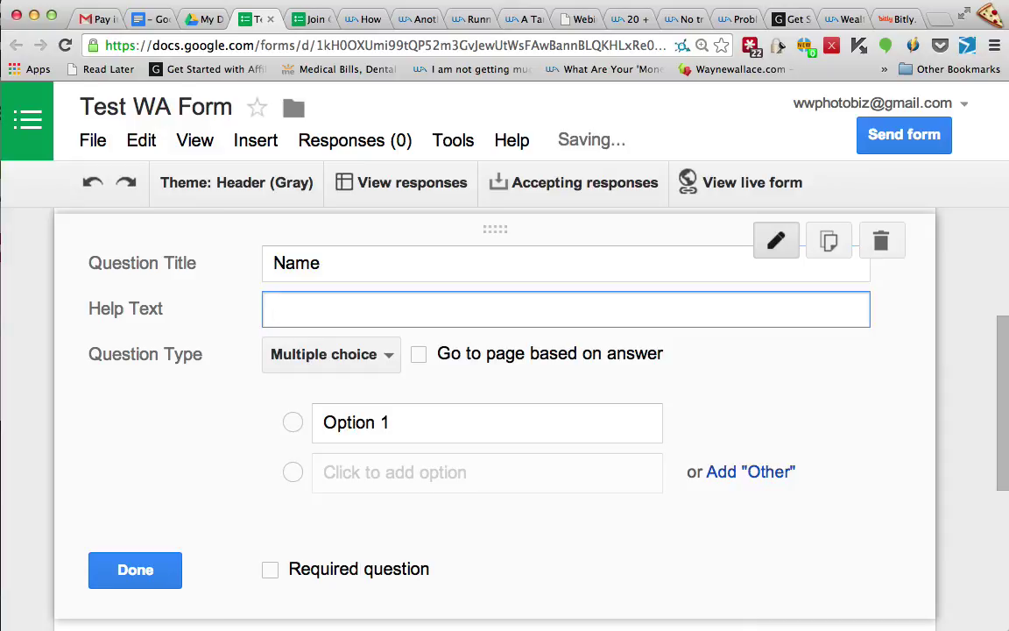
text(Full )
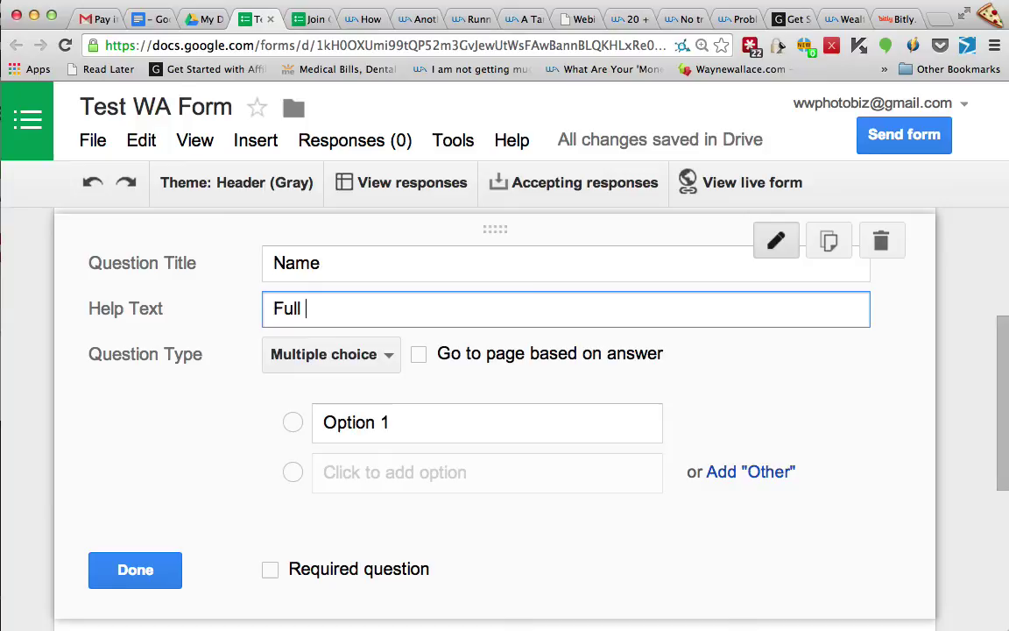
text(Name)
scroll(256, 478, down, 1)
scroll(256, 479, down, 3)
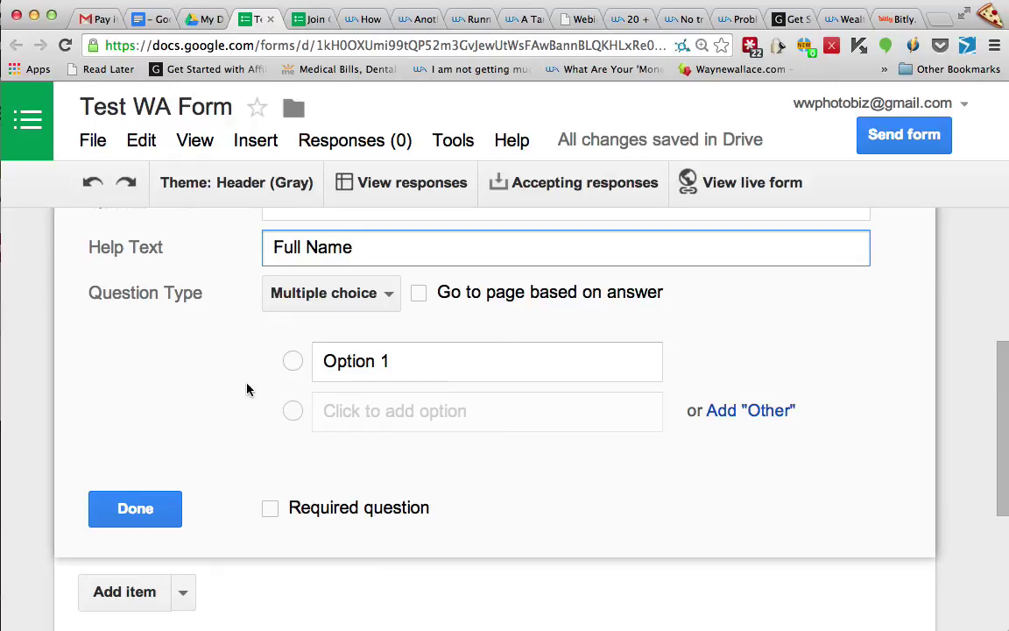
Make the Name question a required Text question and finish editing it
click(388, 292)
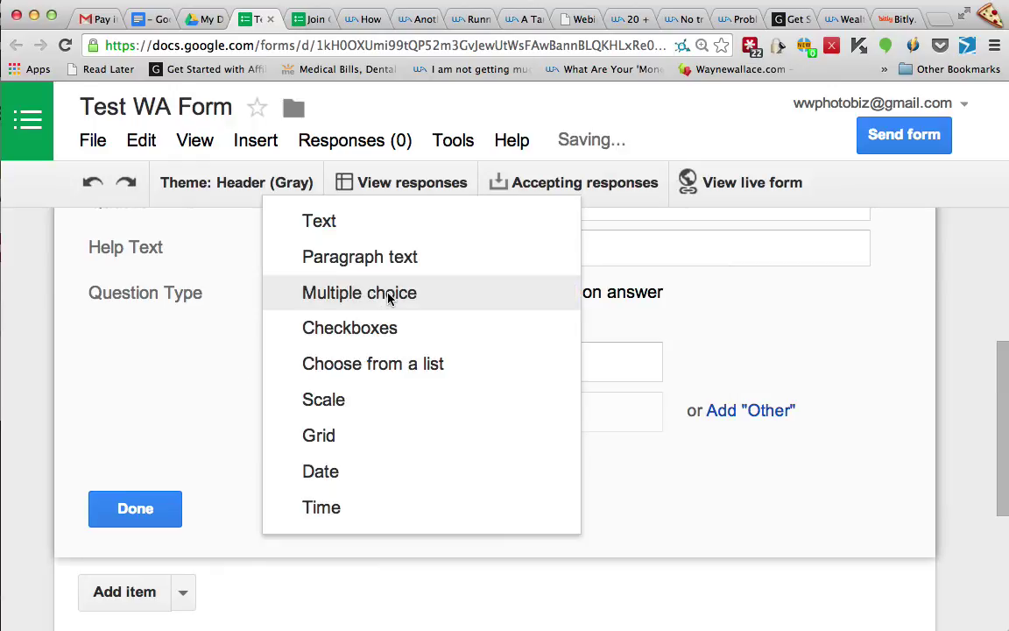
click(360, 235)
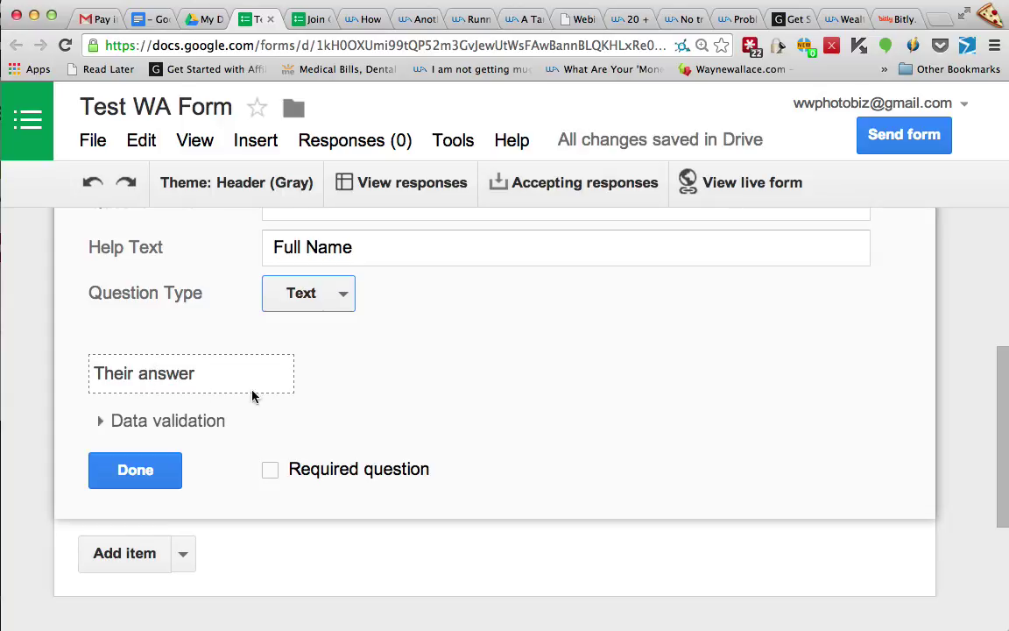
click(100, 420)
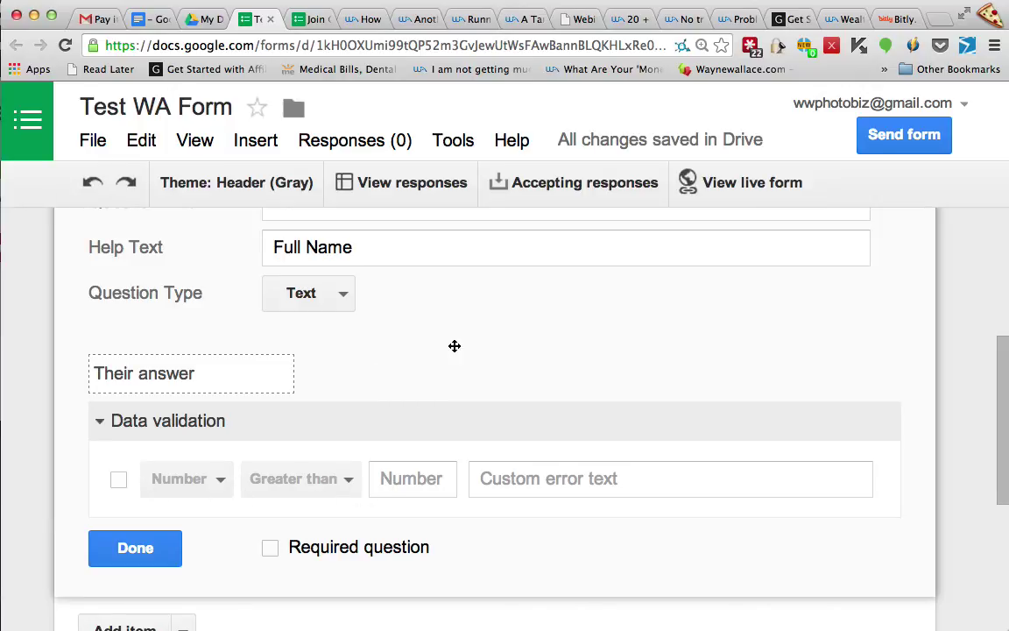
click(271, 548)
click(272, 548)
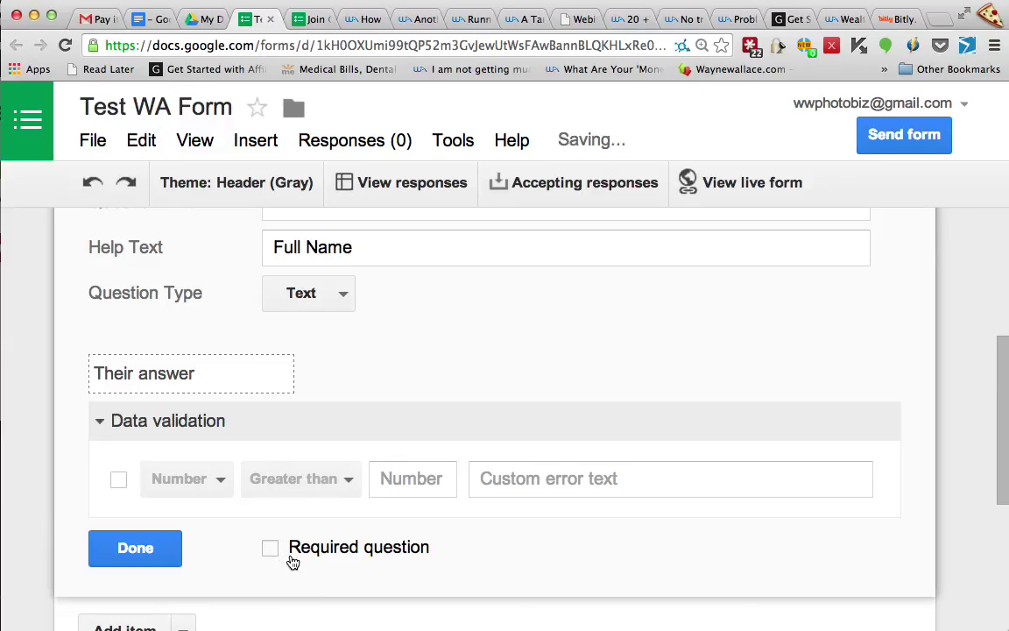
click(272, 548)
click(133, 550)
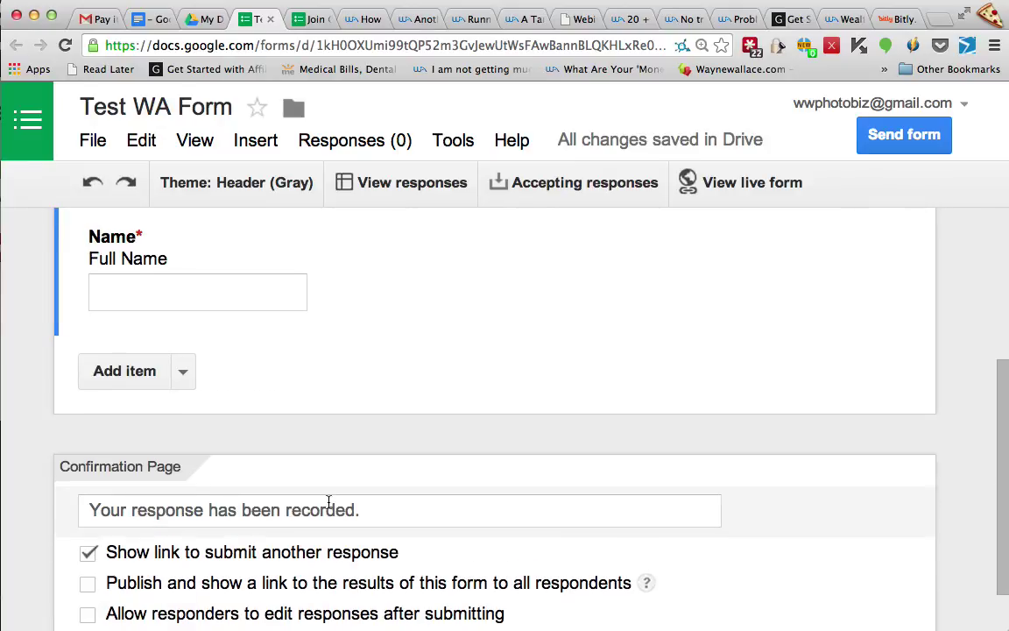
Add a required Text question 'Email' with help text 'Your email address'
click(183, 373)
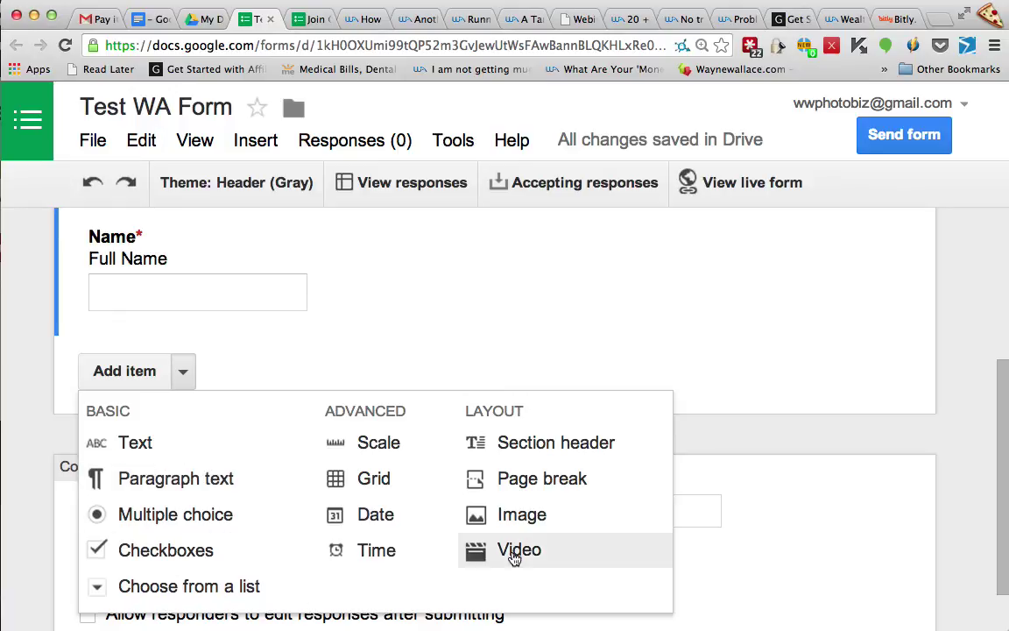
click(136, 444)
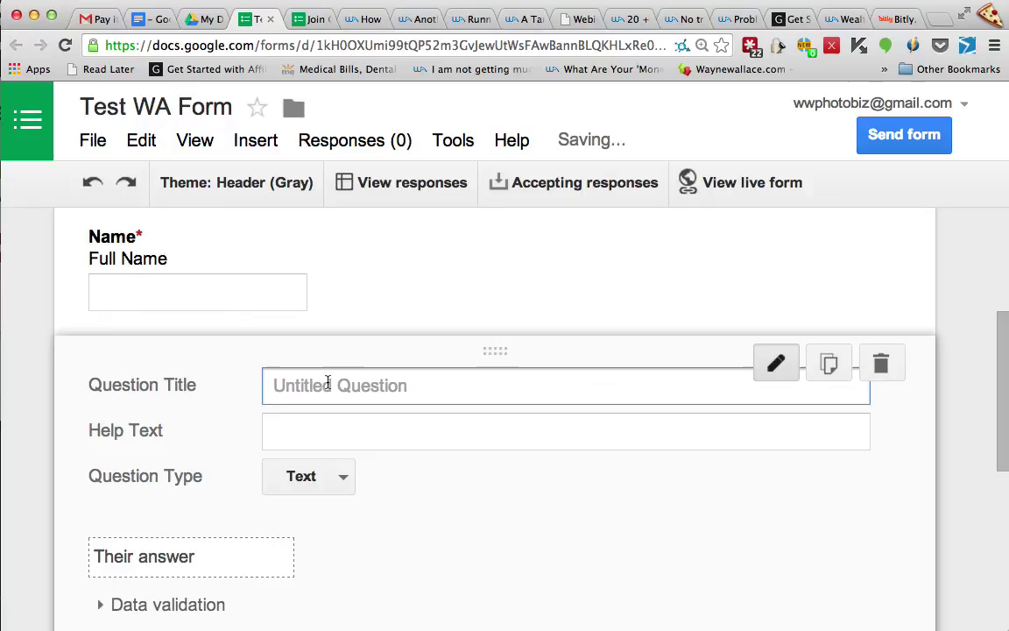
text(Email)
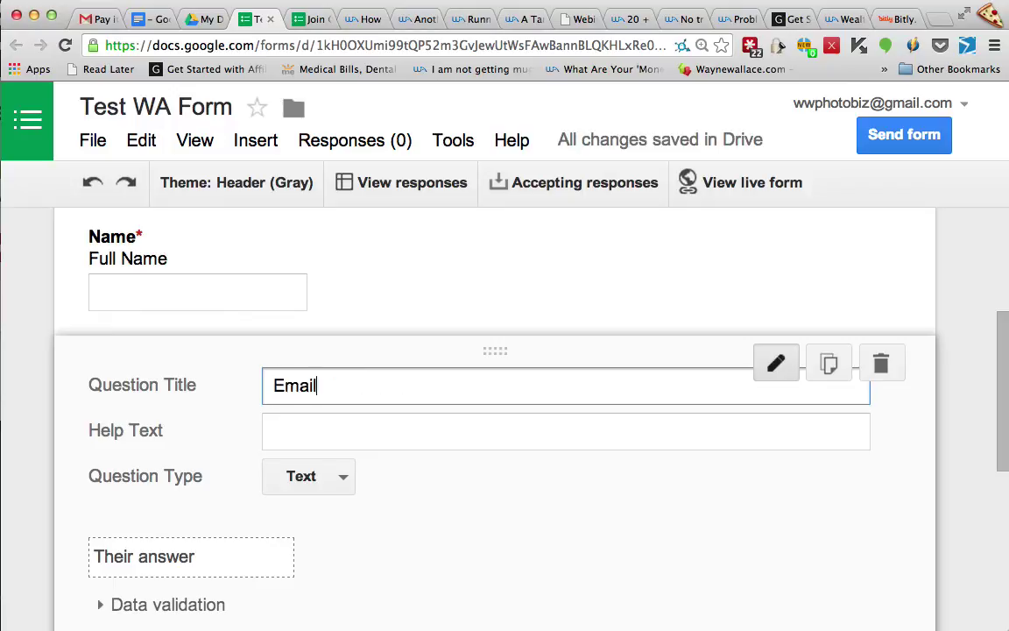
click(565, 430)
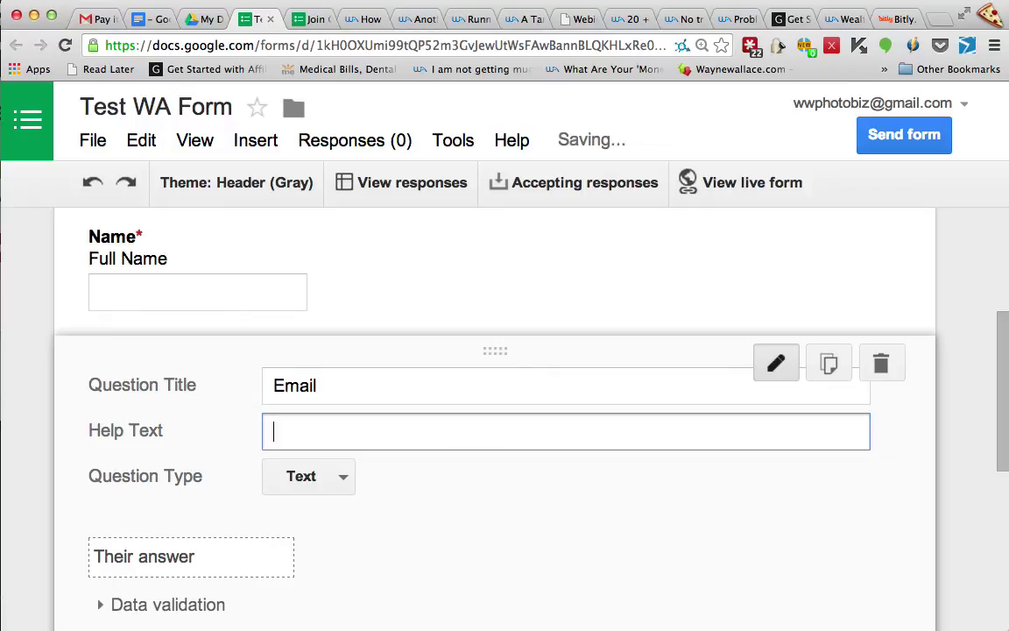
text(Your e)
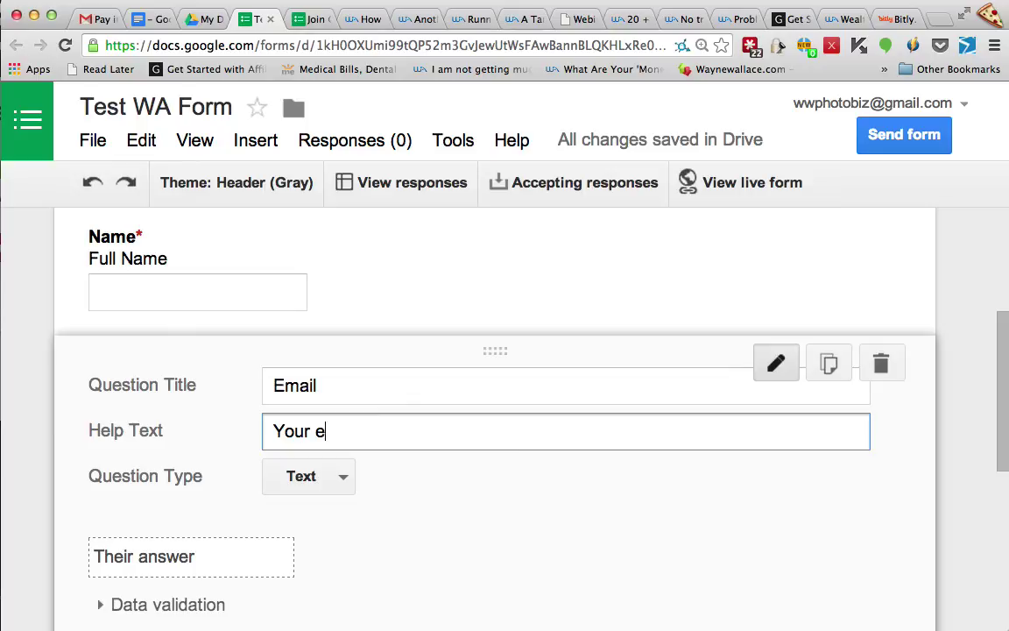
text(mail address)
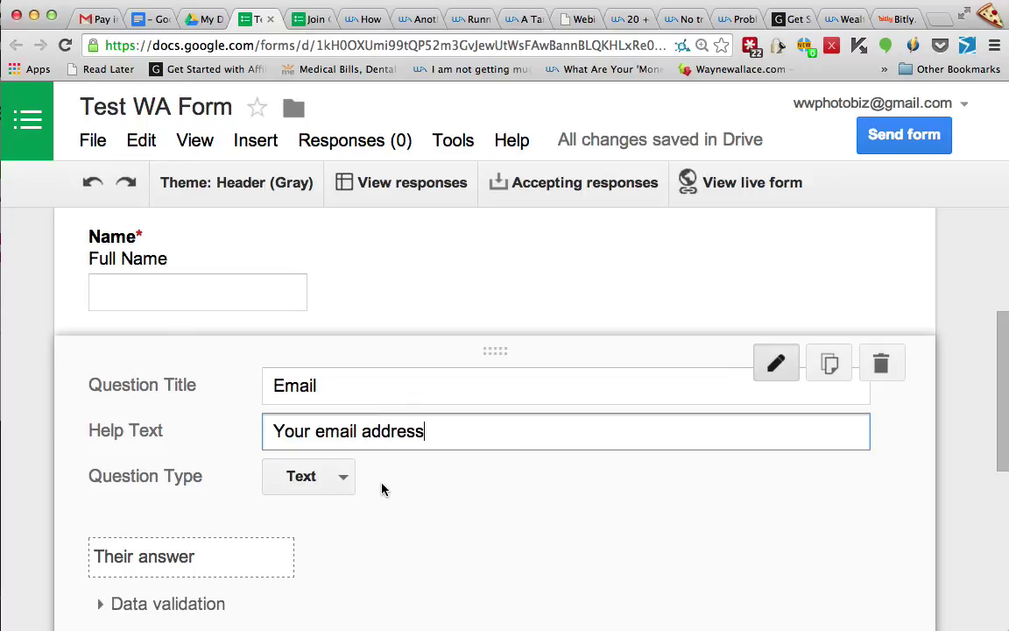
scroll(383, 485, down, 2)
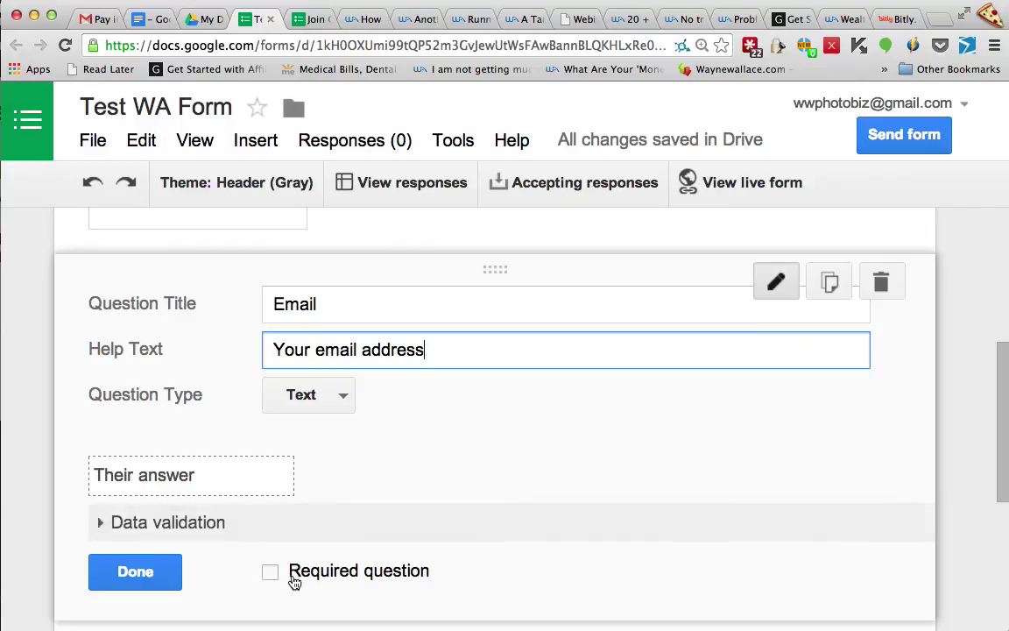
click(278, 574)
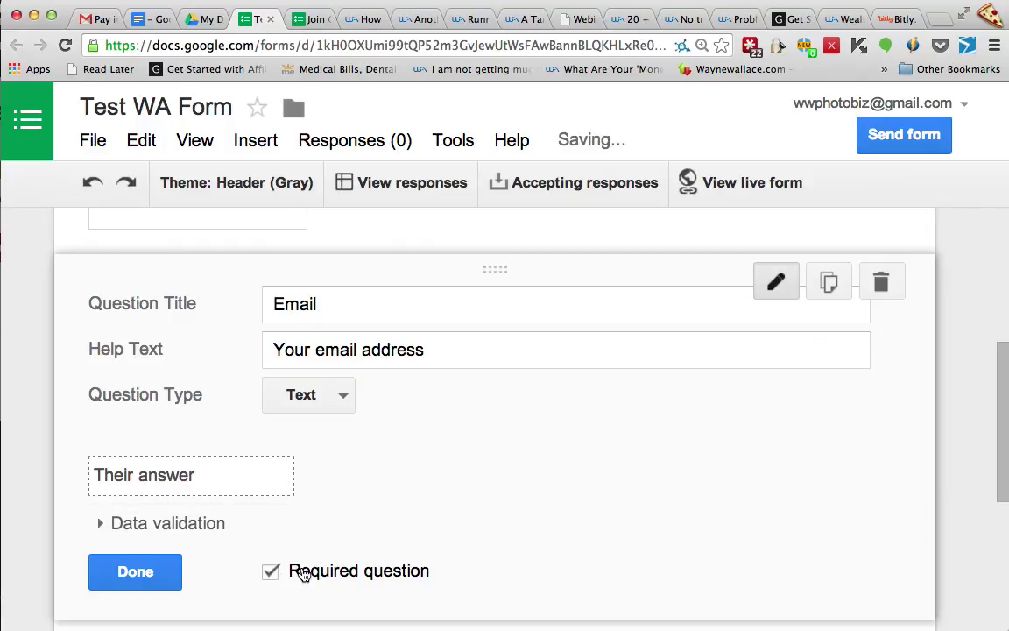
Finish the Email question and edit the confirmation message to 'Your response has been recorded.'
click(142, 572)
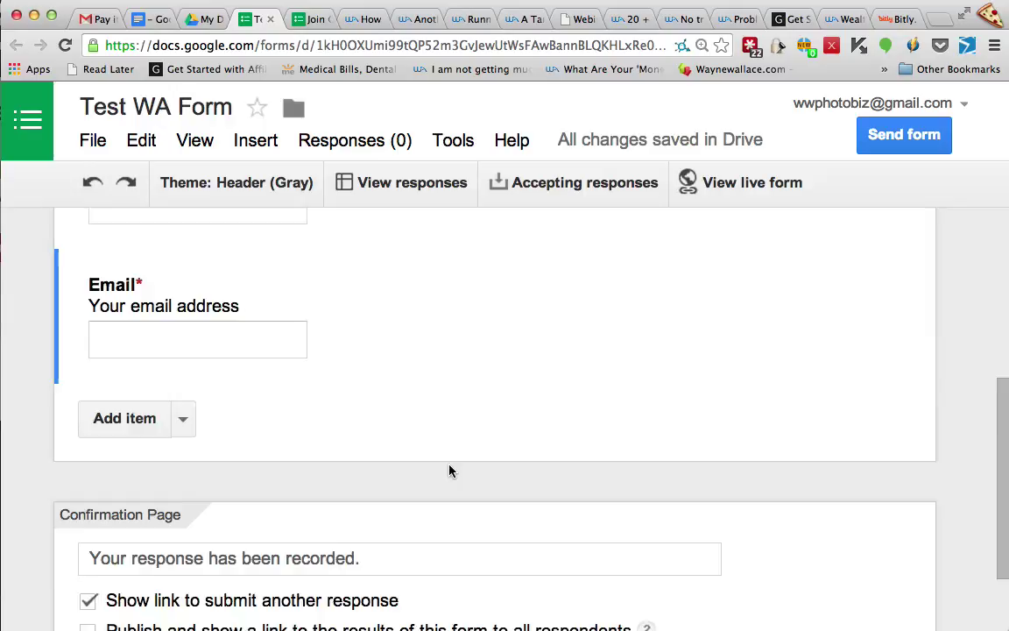
scroll(450, 469, down, 3)
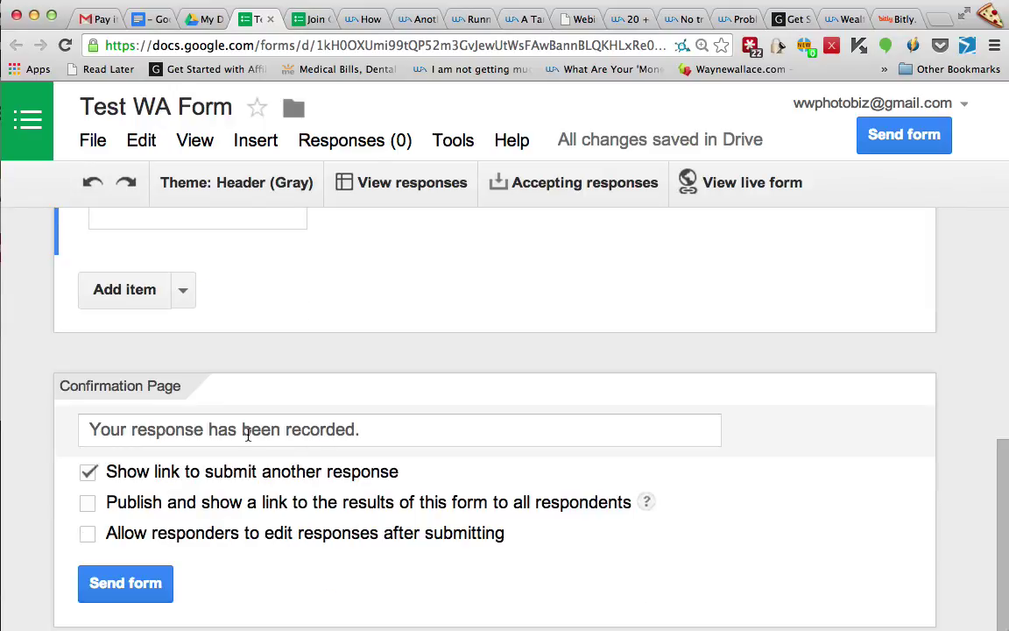
scroll(258, 433, up, 1)
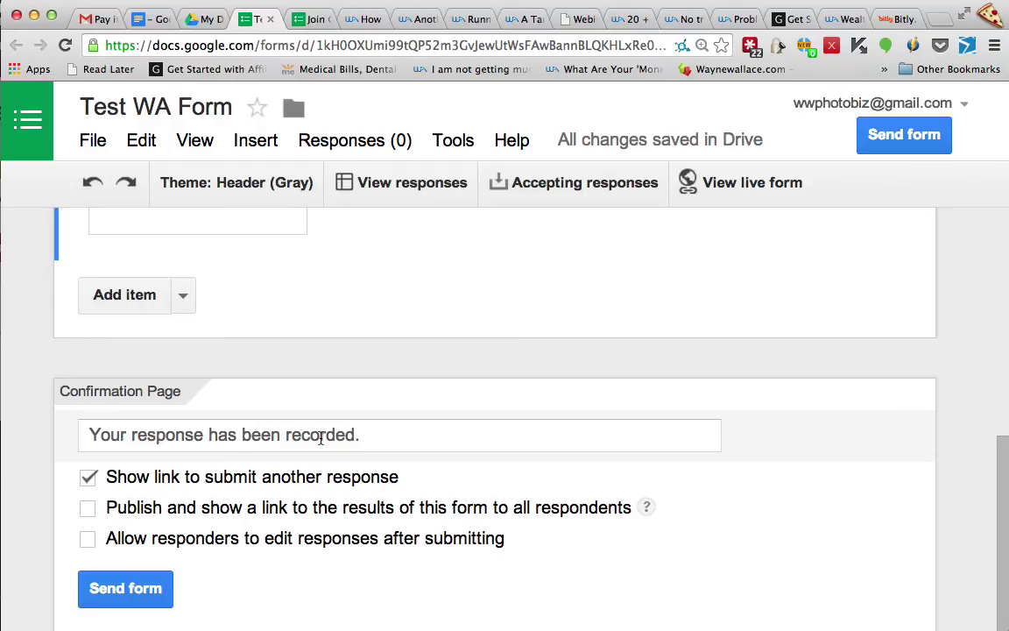
click(356, 436)
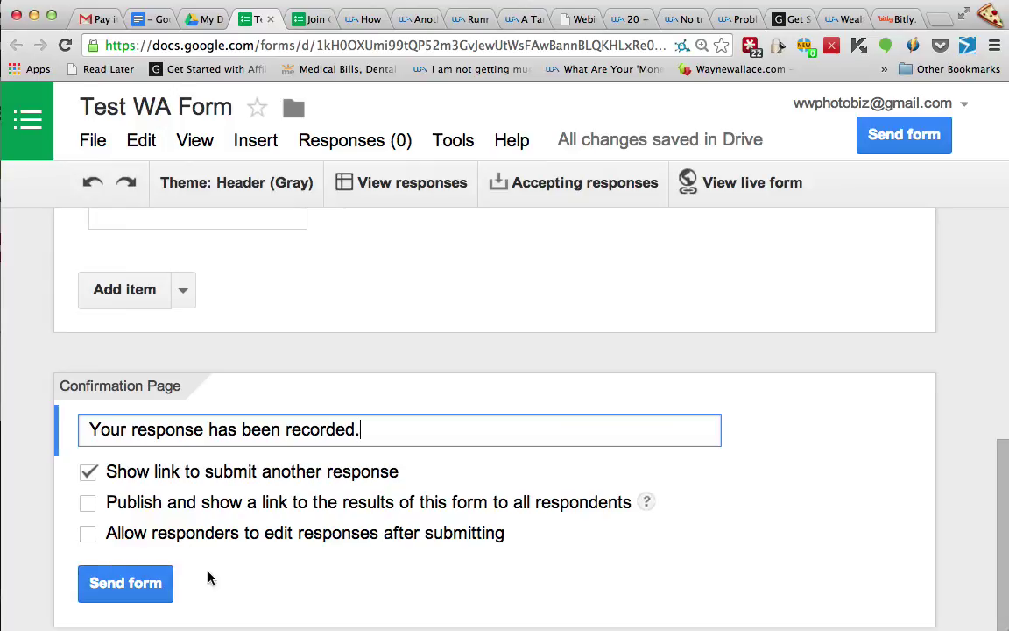
Open Send form and select the shareable link to load the live form
click(114, 587)
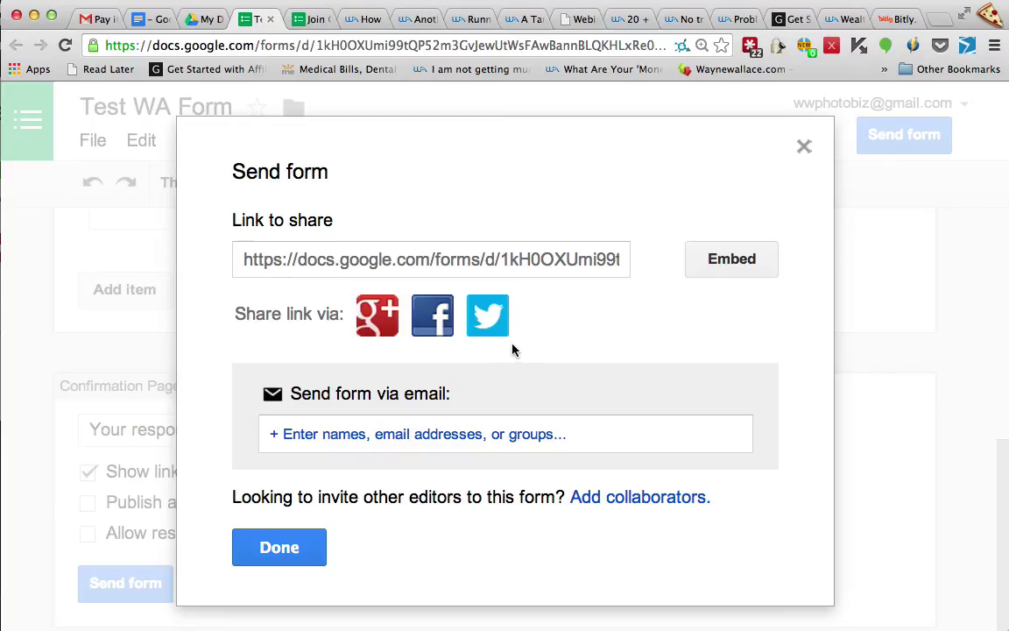
click(575, 259)
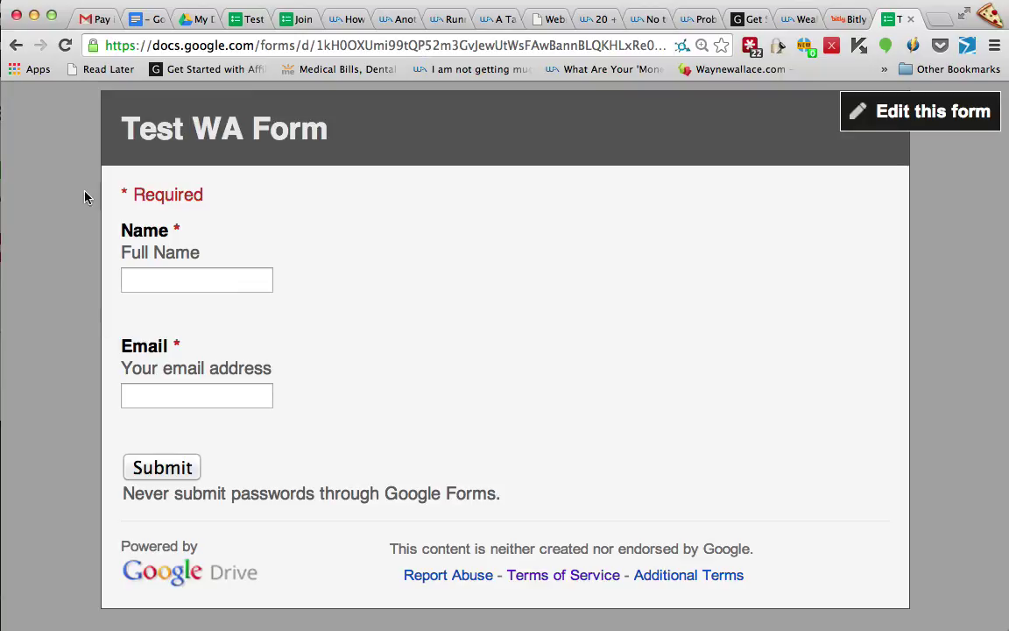
Submit a test response with a name and email address, then close the live form tab
click(197, 281)
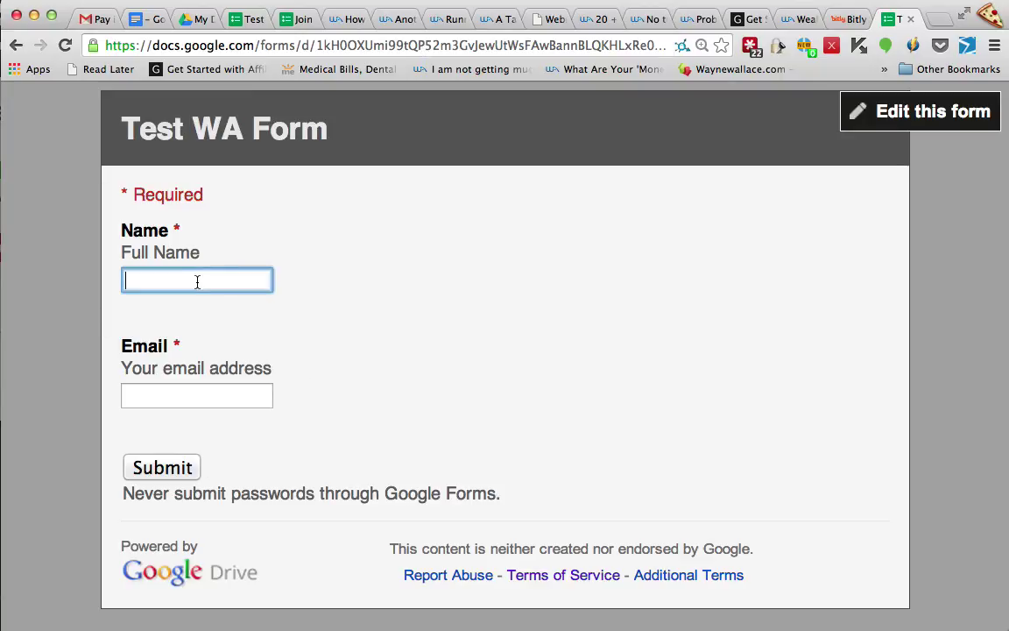
click(181, 389)
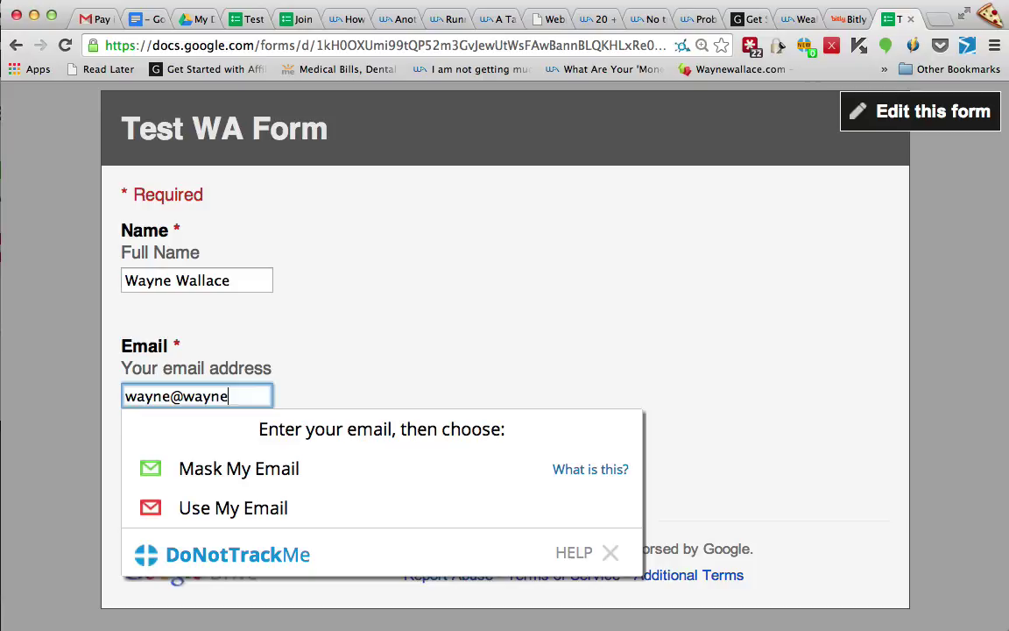
key(Tab)
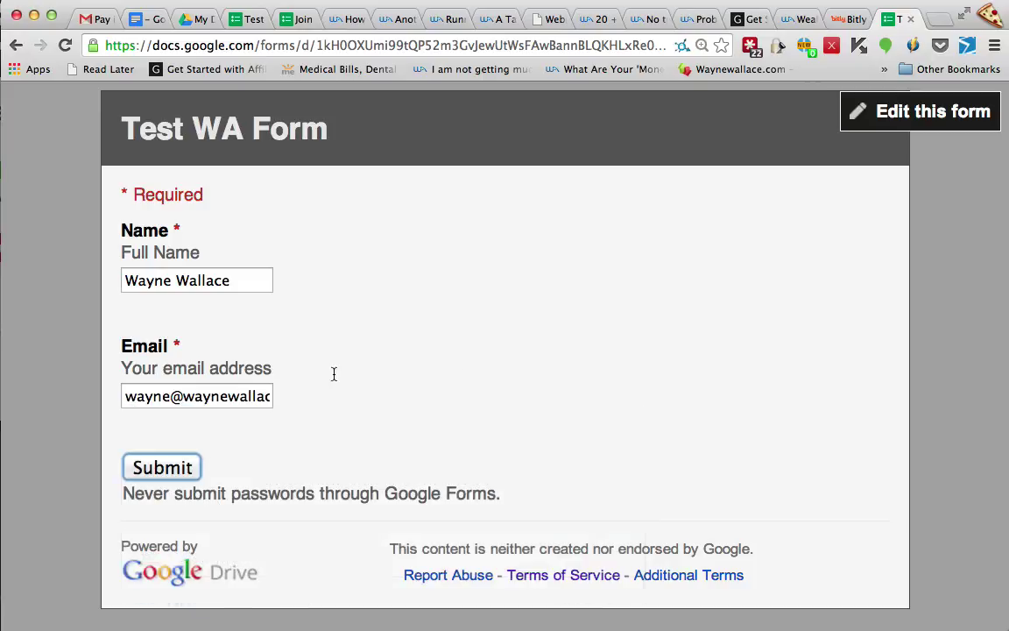
click(156, 467)
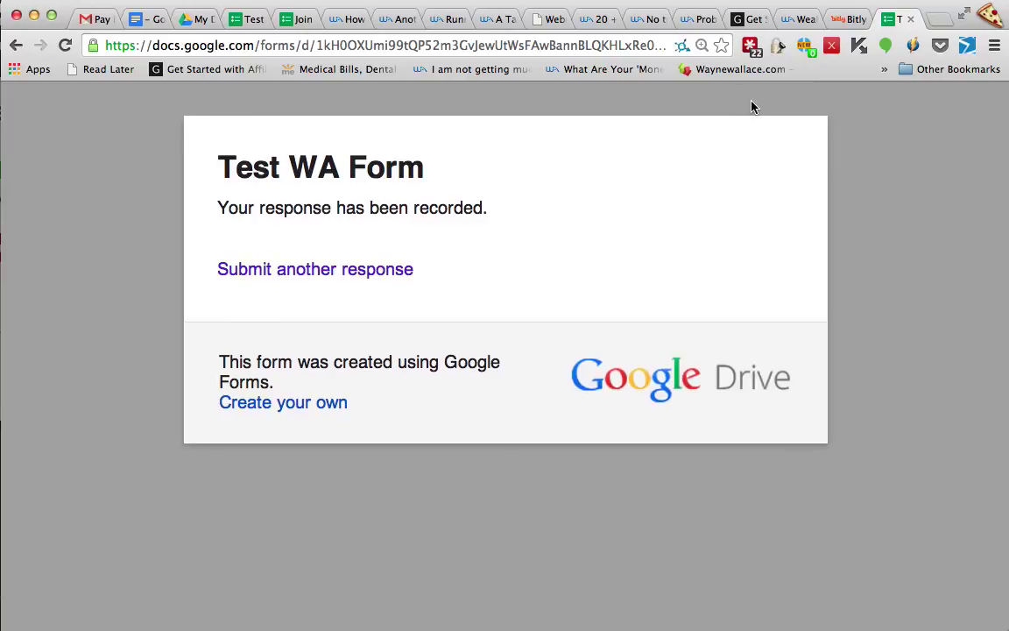
click(911, 19)
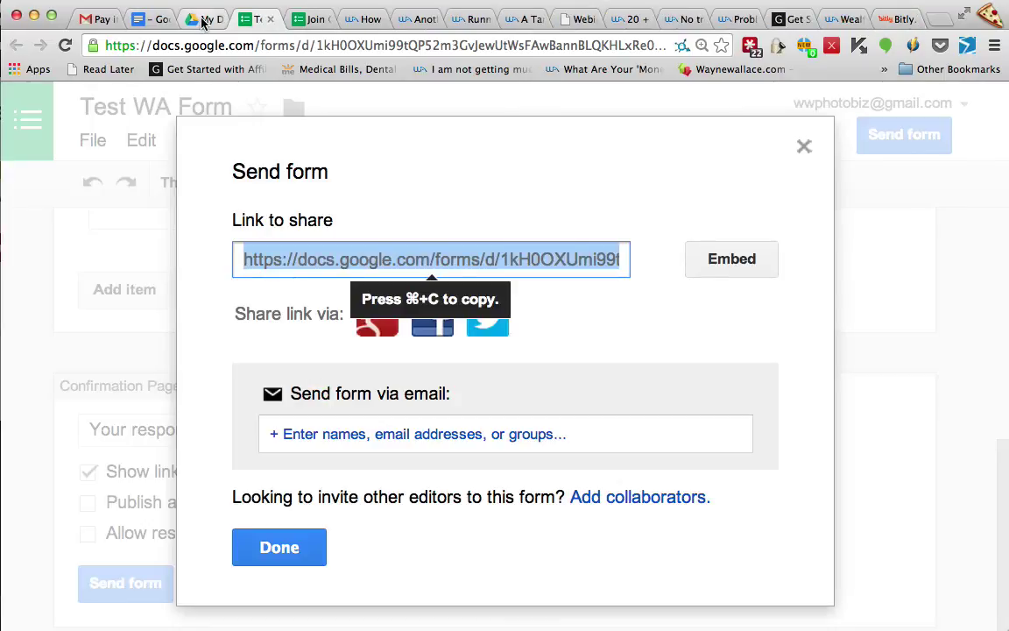
Close the sharing dialog and find Test WA Form (Responses) in My Drive
click(268, 547)
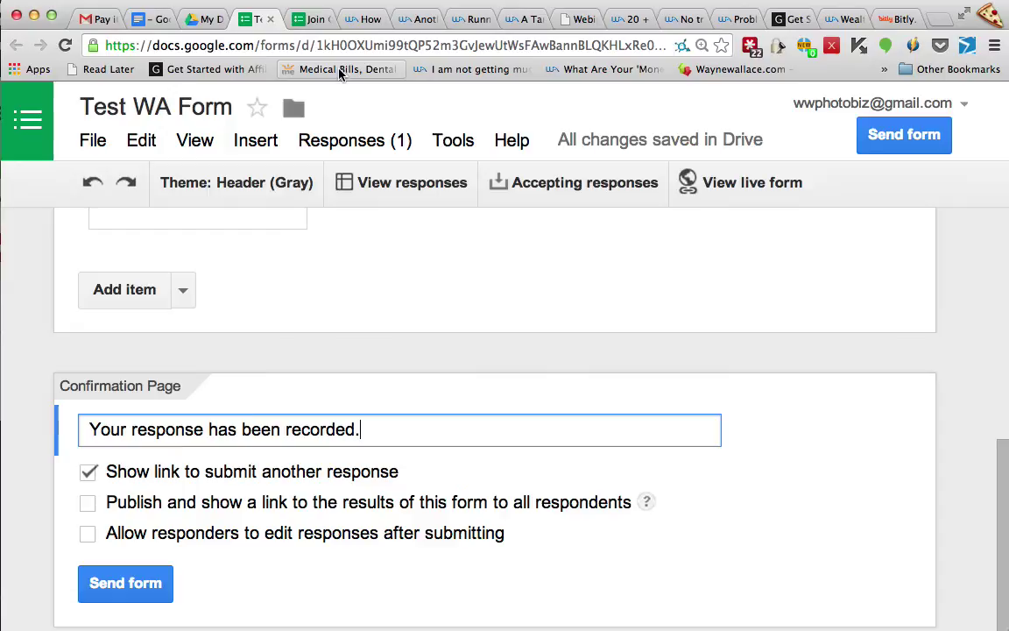
click(207, 20)
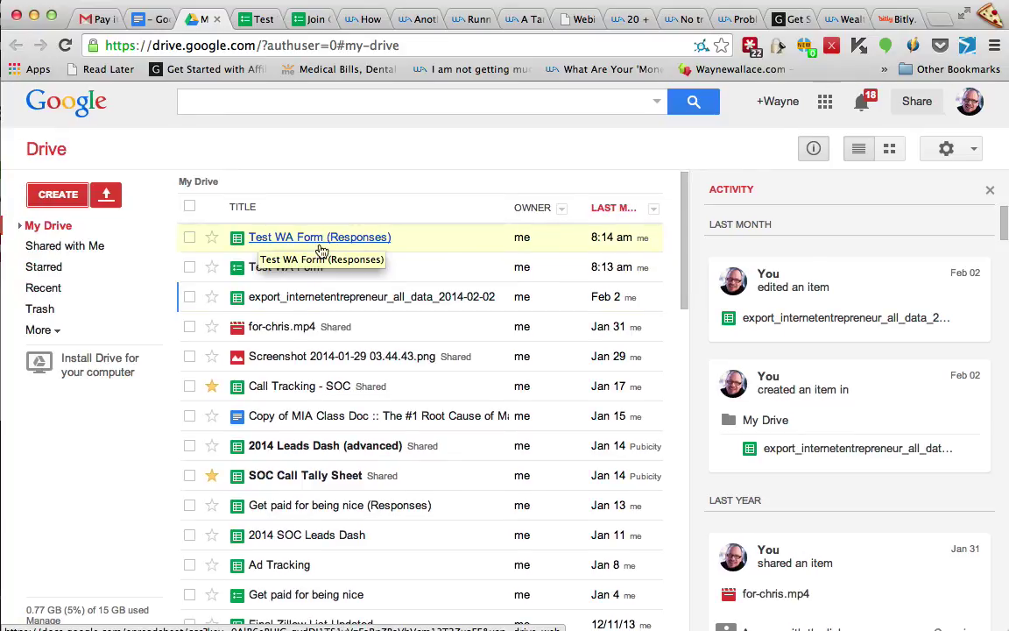
scroll(304, 238, down, 1)
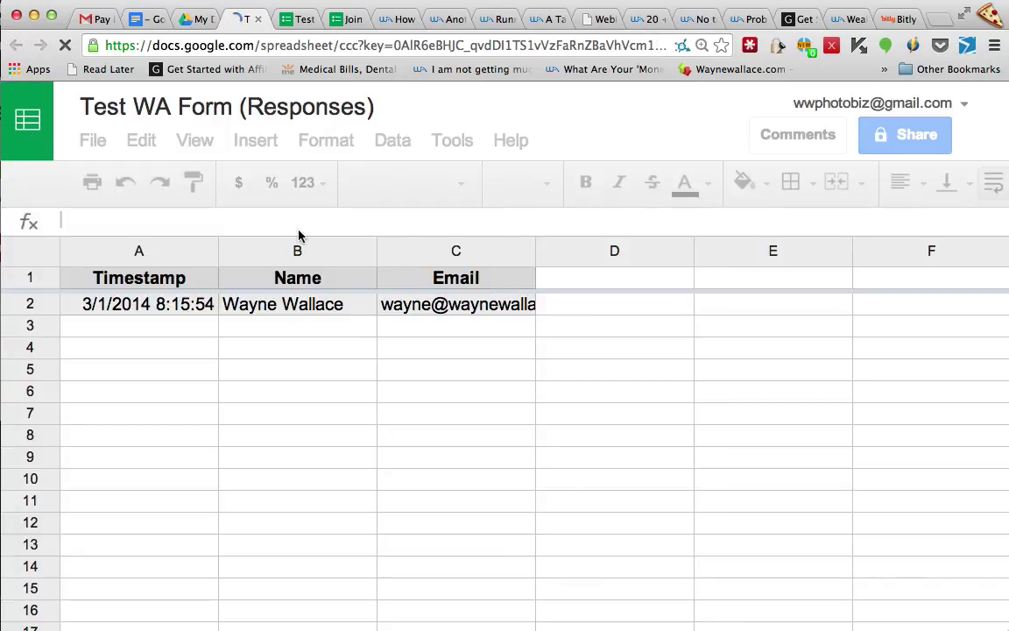
Enter the header 'Emailed First Response' in D1 and widen column D to fit it
click(293, 305)
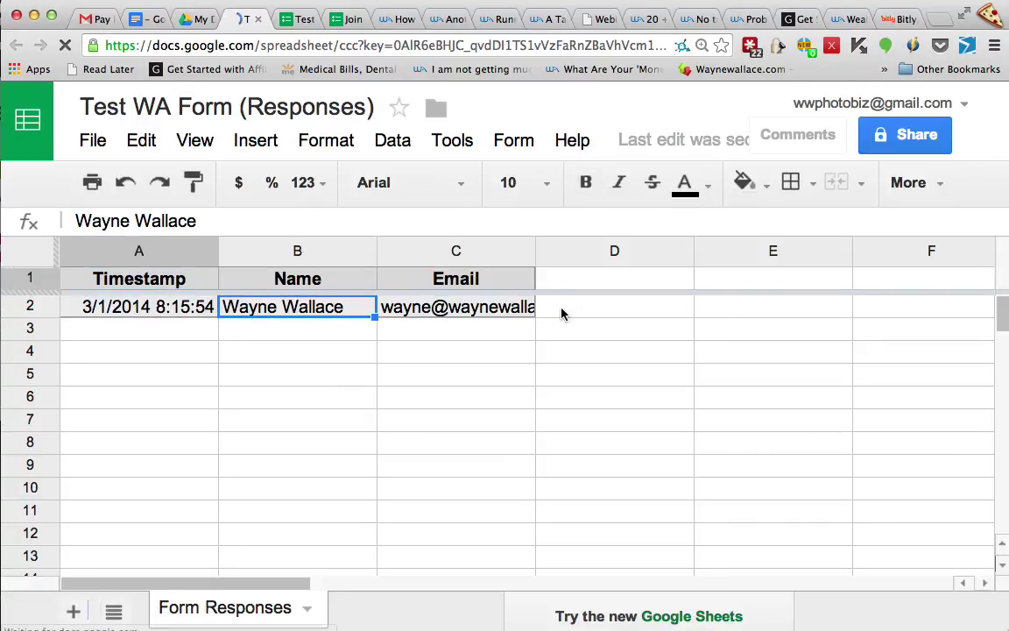
click(507, 333)
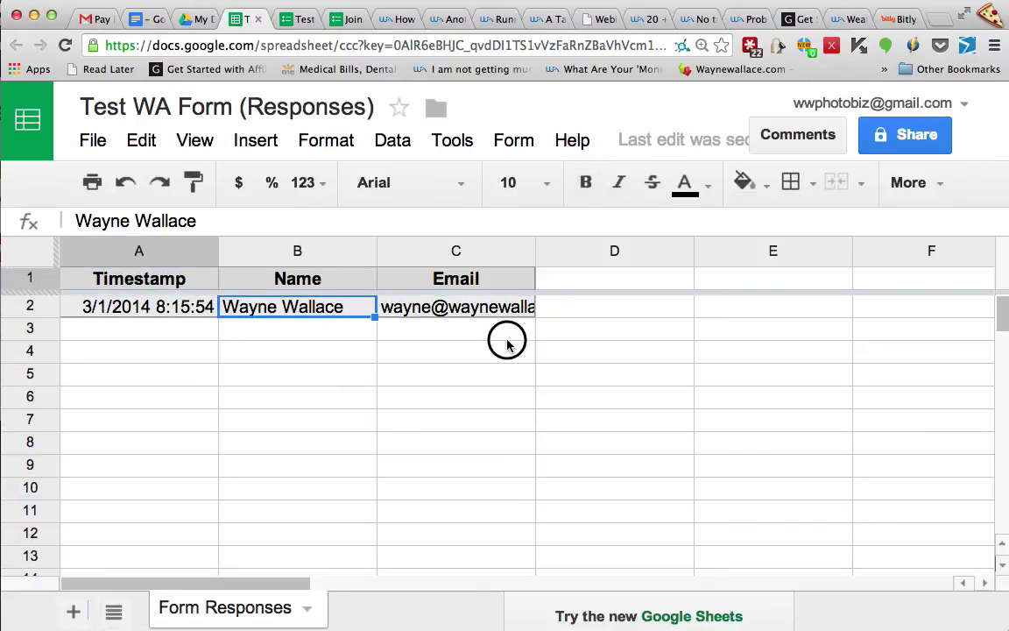
click(595, 282)
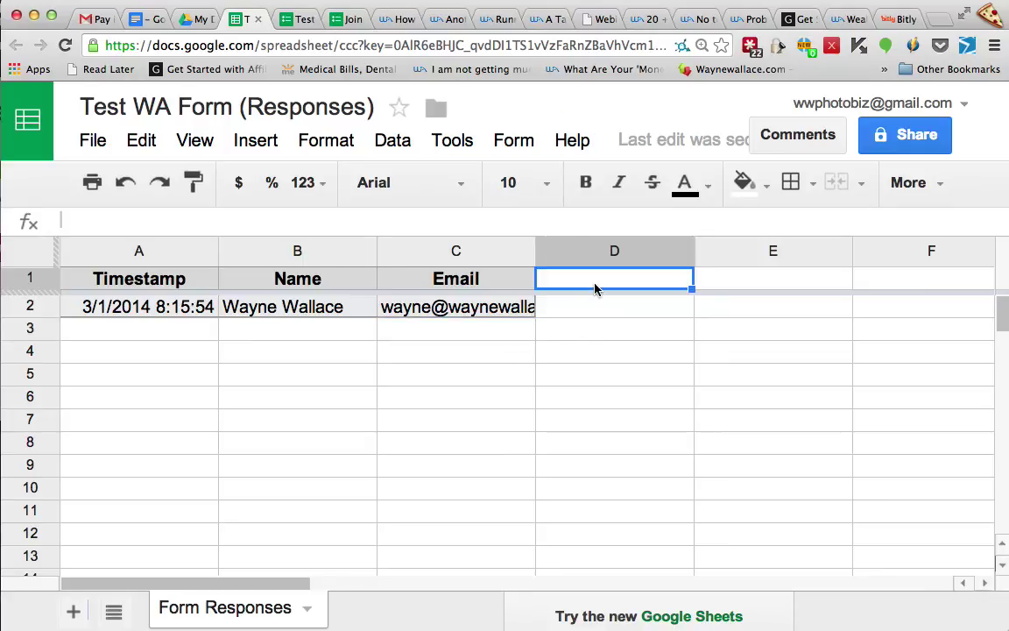
text(Emaile)
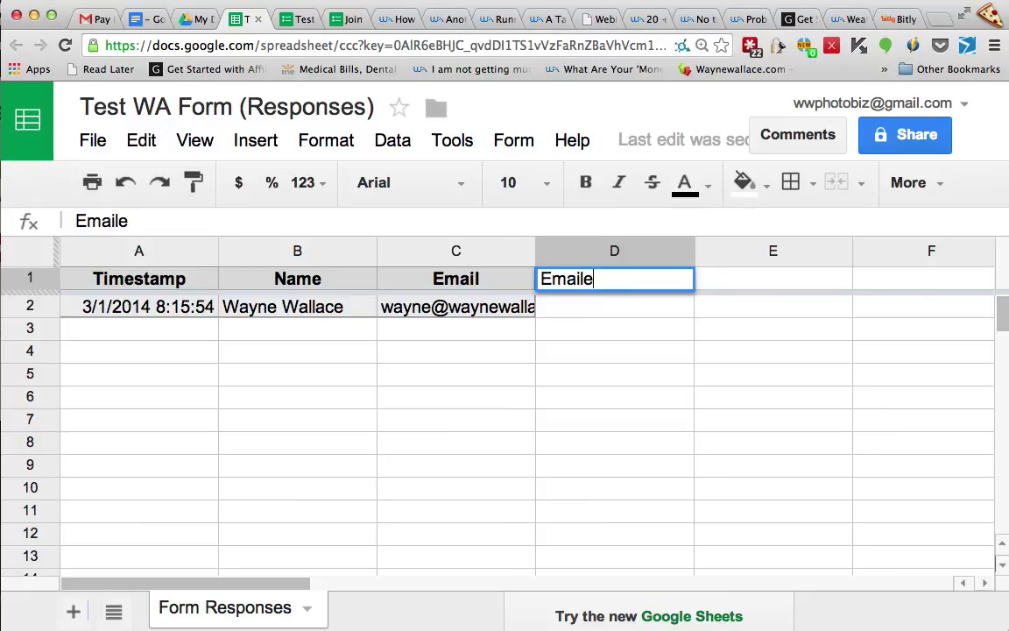
text(d First Respons)
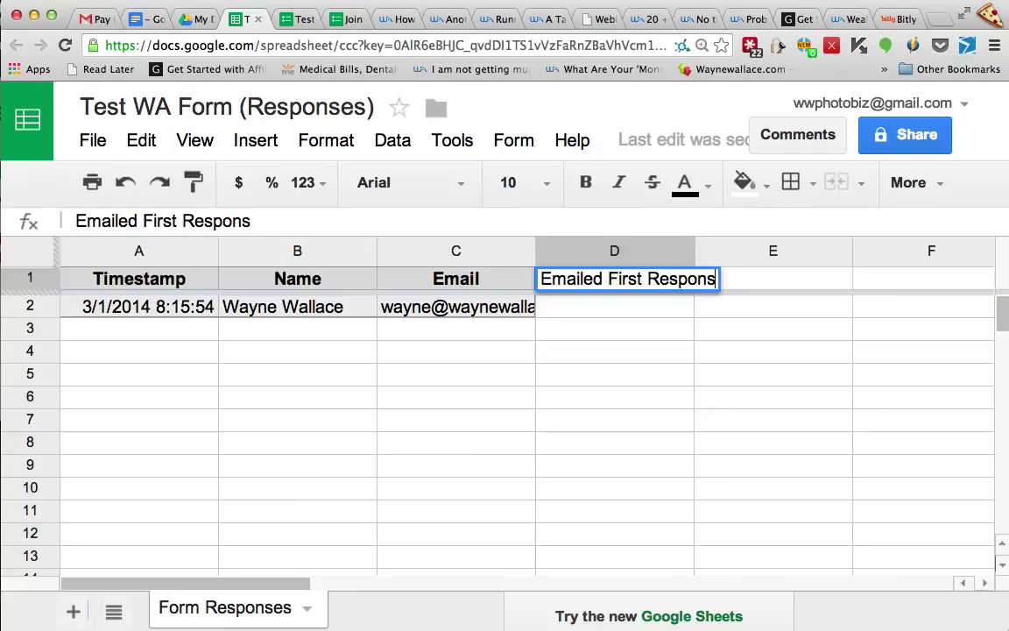
key(BackSpace)
text(se)
click(614, 329)
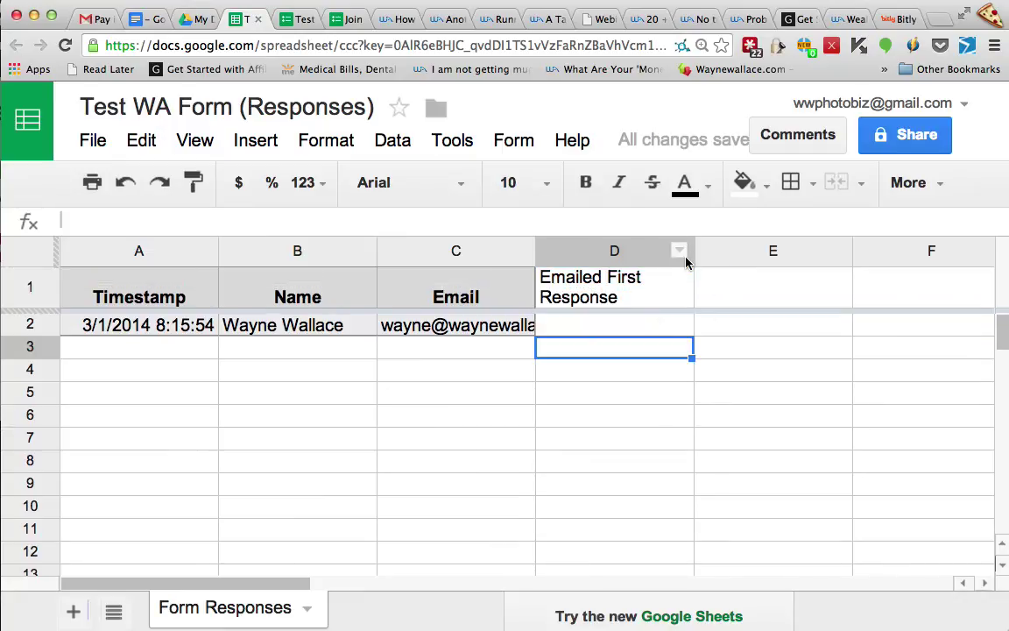
drag(696, 256, 759, 254)
Copy the header to E1, change it to 'Emailed Second Response', and widen column E
click(800, 283)
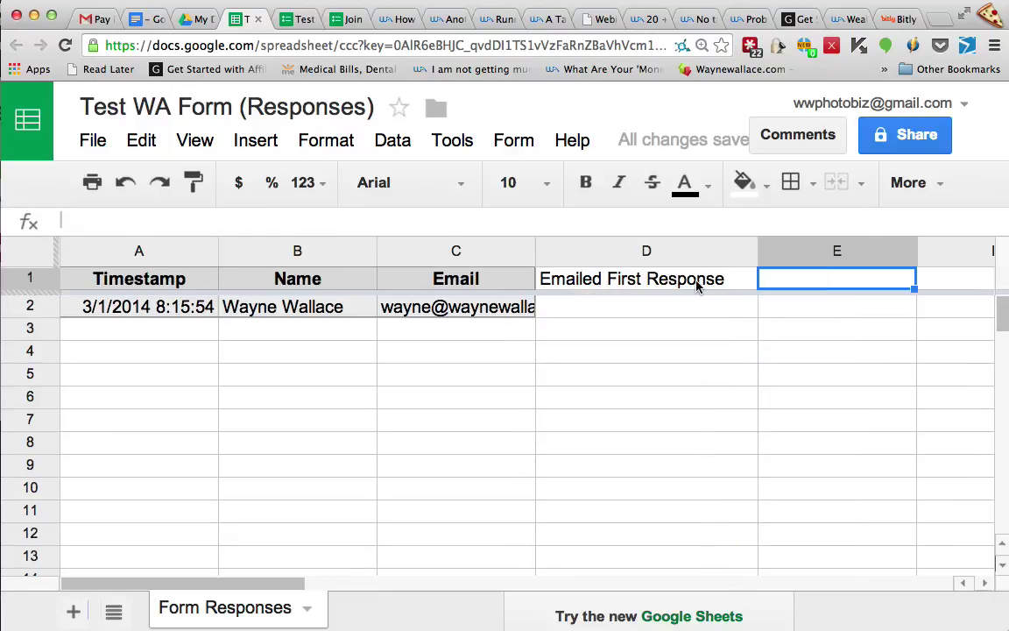
click(717, 279)
key(ctrl+c)
click(817, 284)
key(ctrl+v)
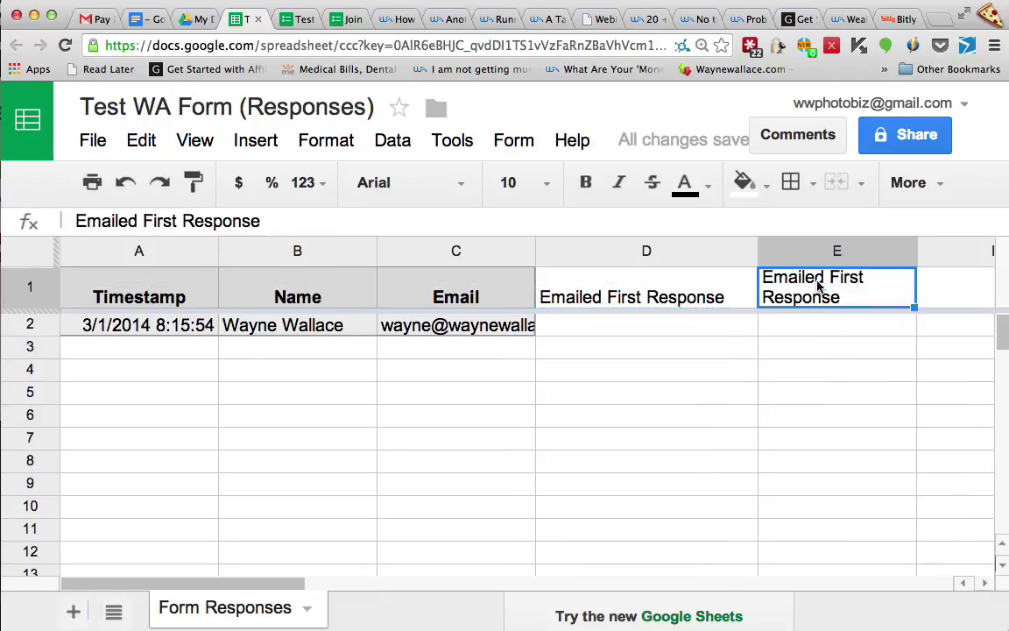
double_click(805, 281)
double_click(848, 278)
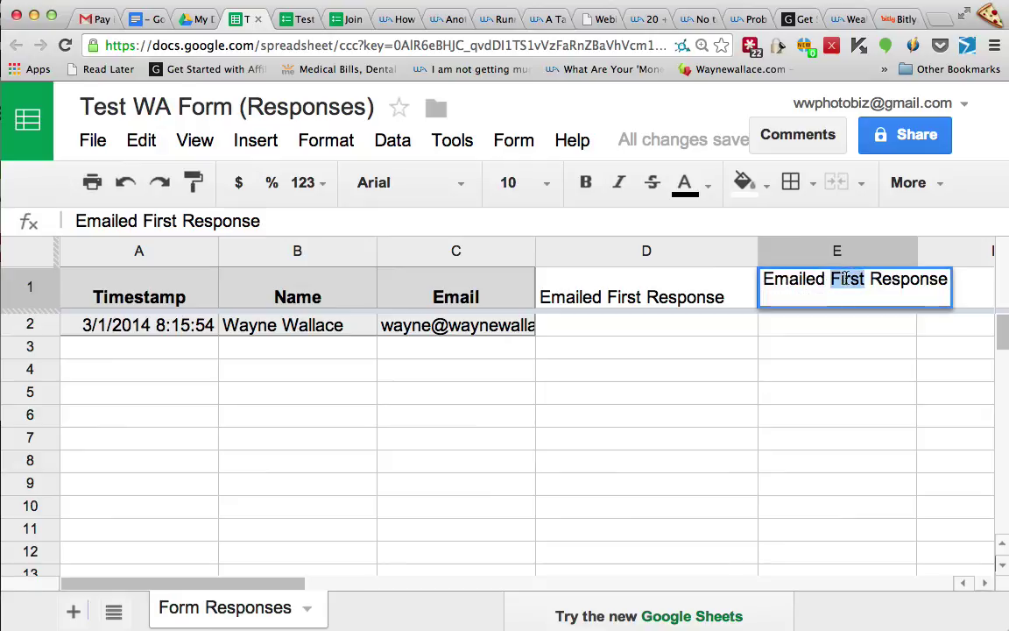
text(Send)
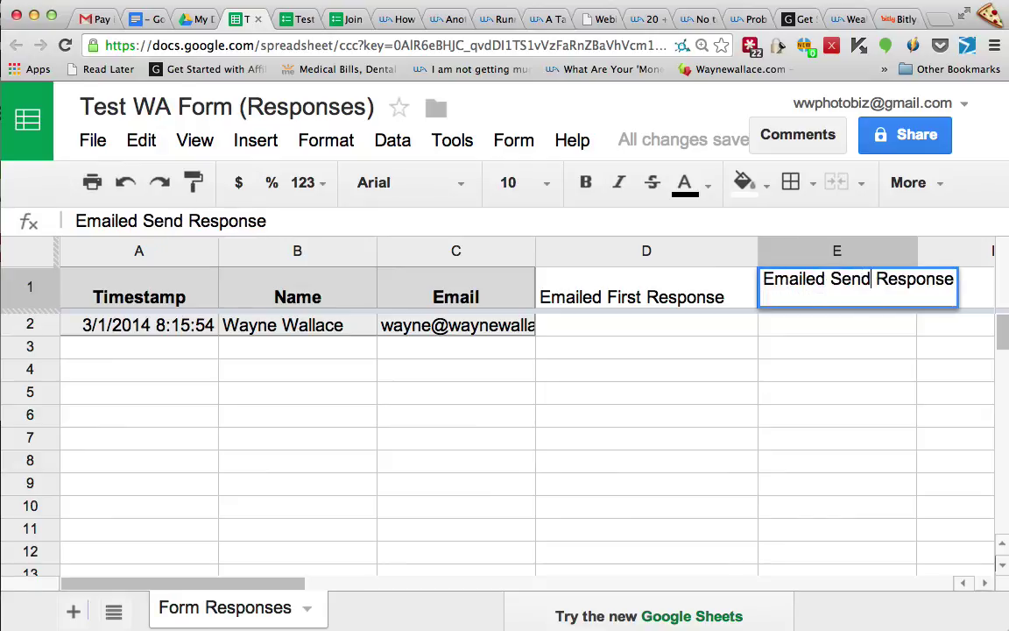
key(BackSpace)
key(BackSpace)
text(cond)
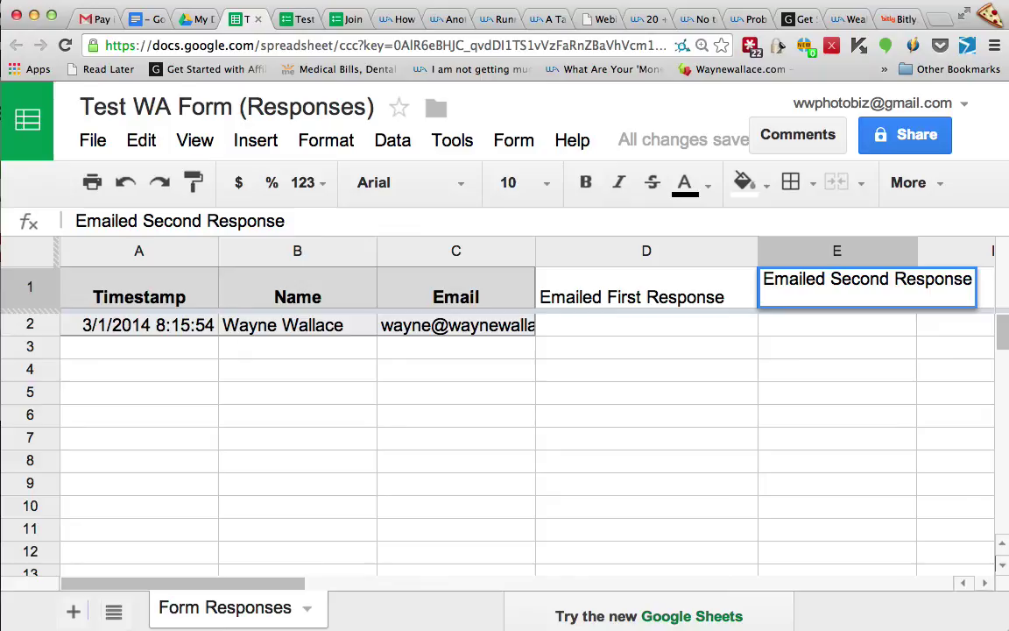
click(792, 354)
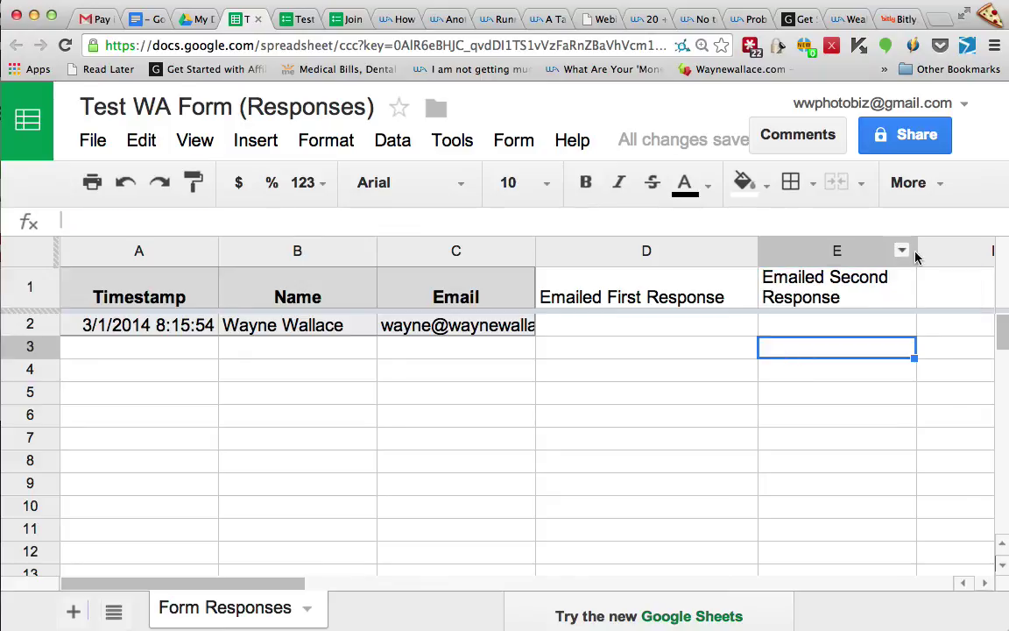
drag(917, 259, 968, 260)
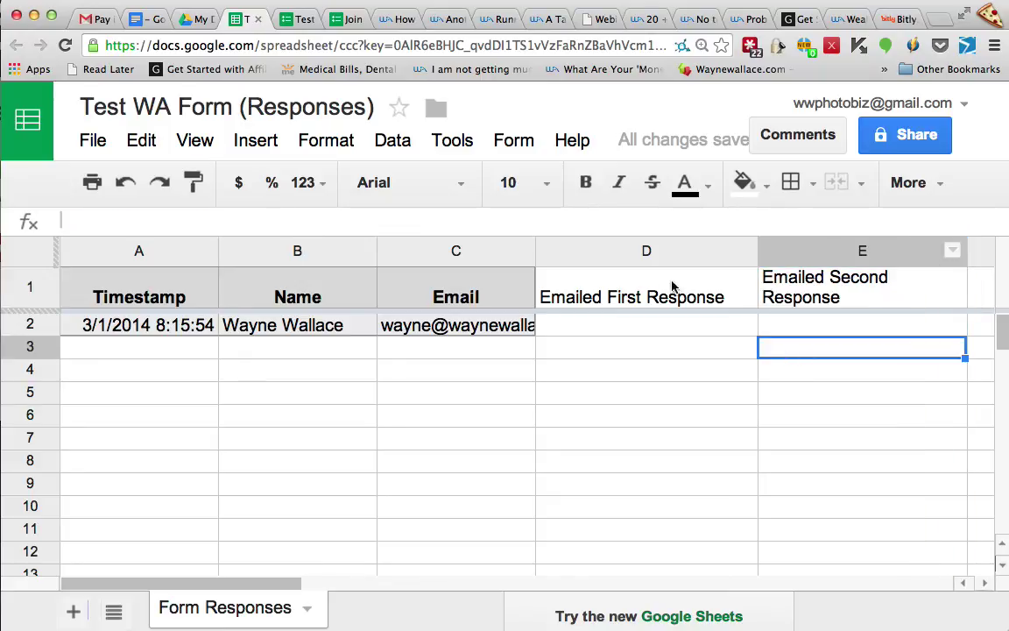
Enter the first follow-up date 3/1/2014 in D2, correcting the mistyped 2/1/14
click(692, 326)
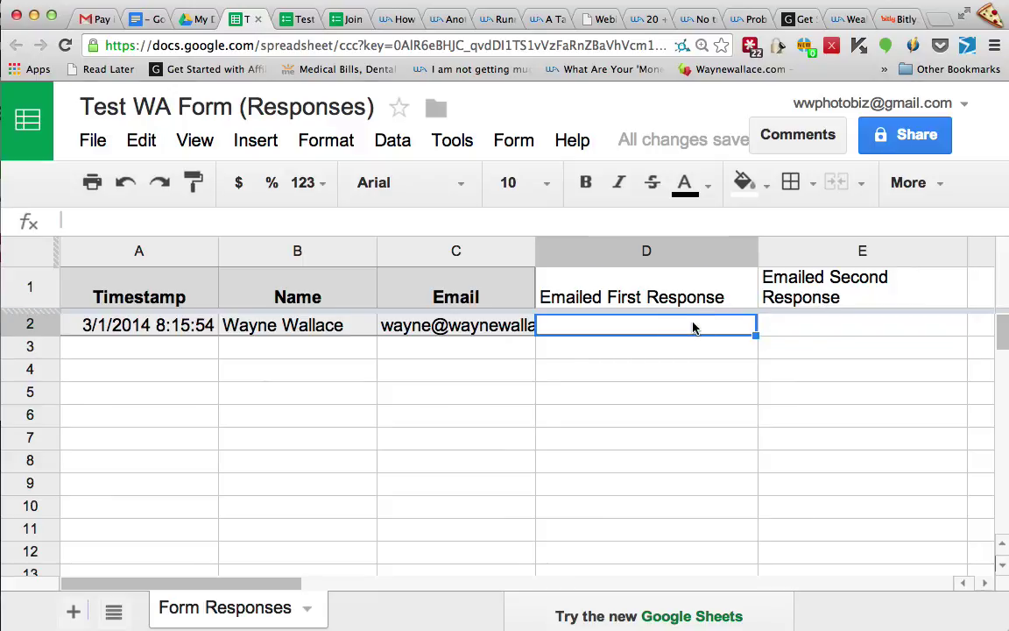
text(2)
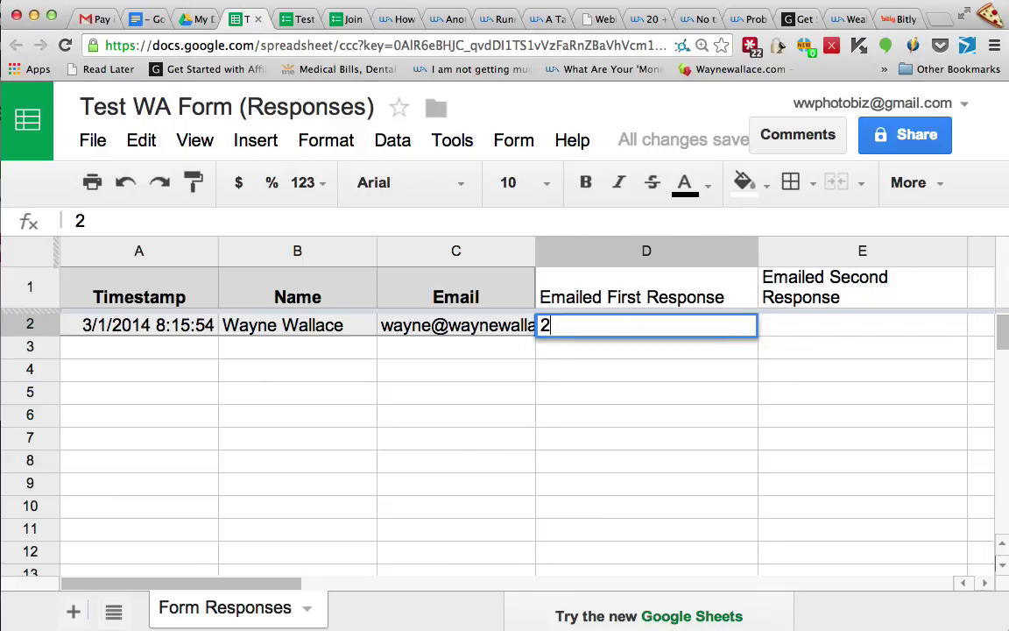
text(/1/14)
click(138, 325)
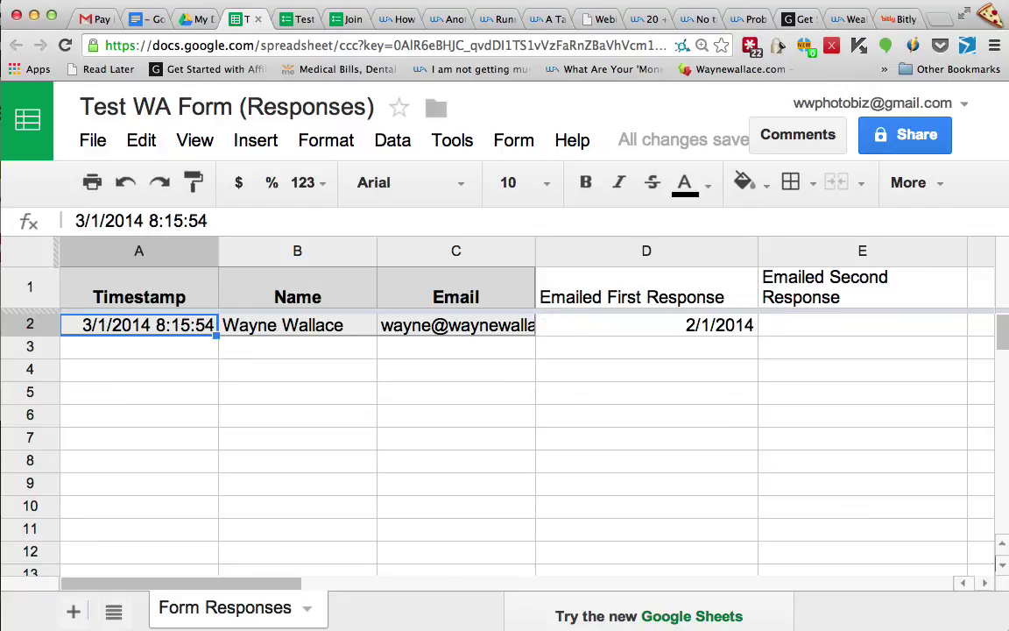
click(456, 325)
click(647, 325)
text(3)
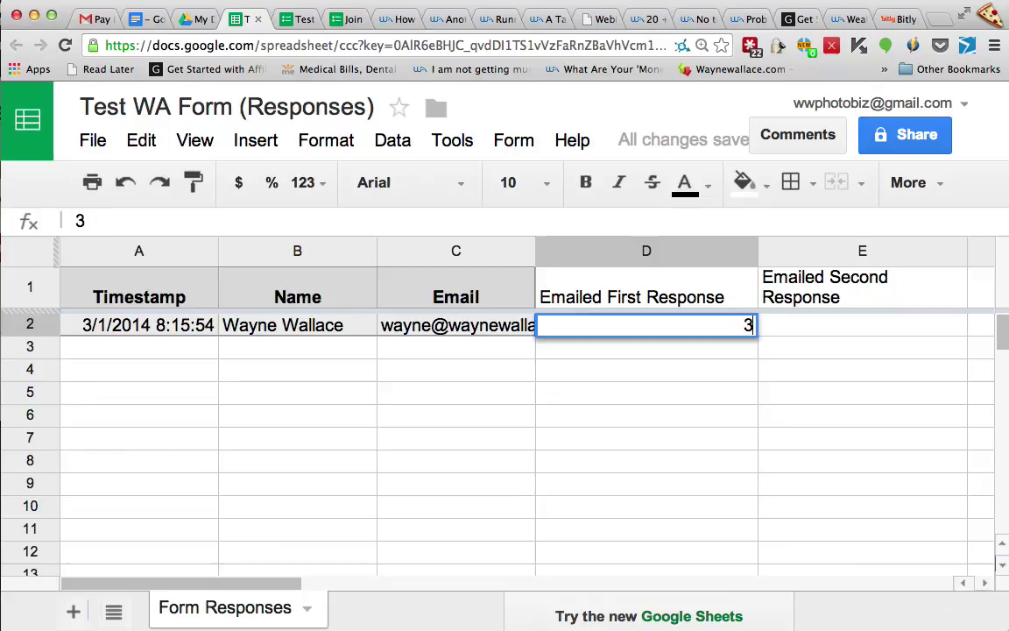
text(/1/14)
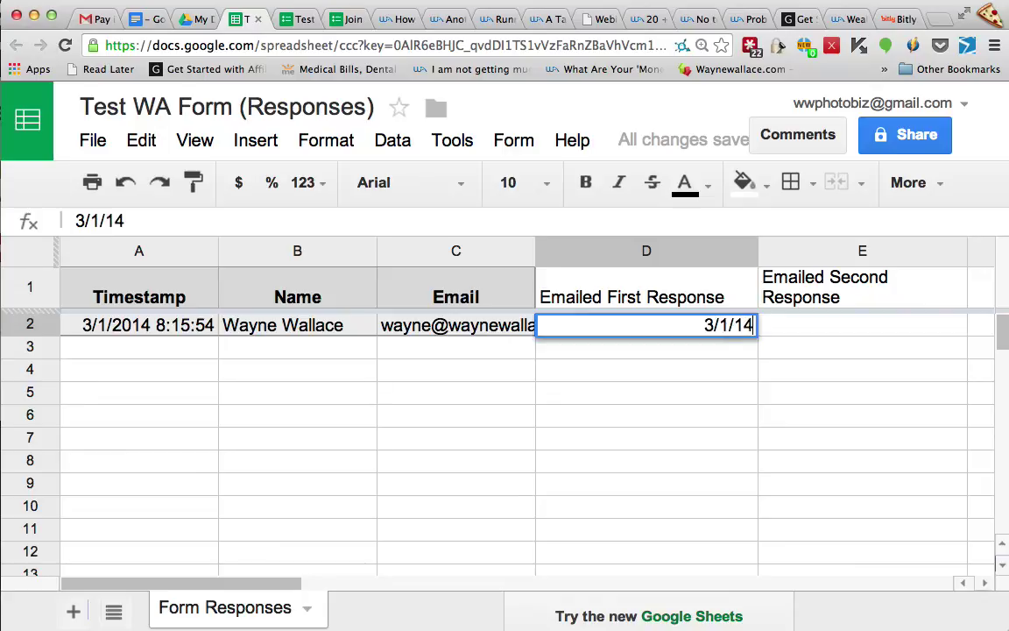
key(Tab)
click(646, 325)
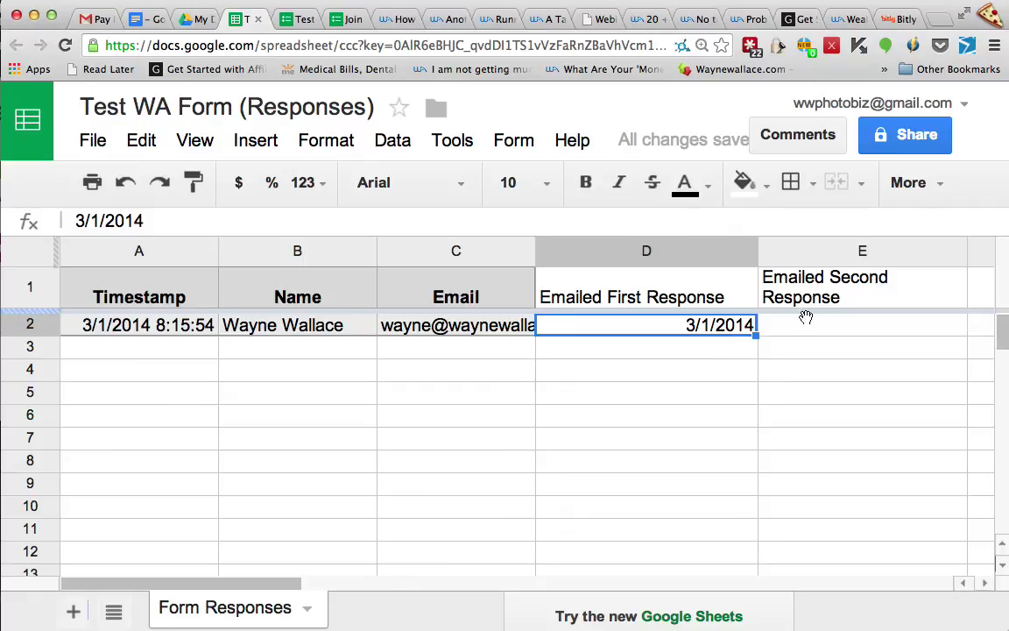
click(705, 349)
click(708, 326)
Copy the D2 date into E2 and change it to 3/15/2014 with the date picker
click(802, 328)
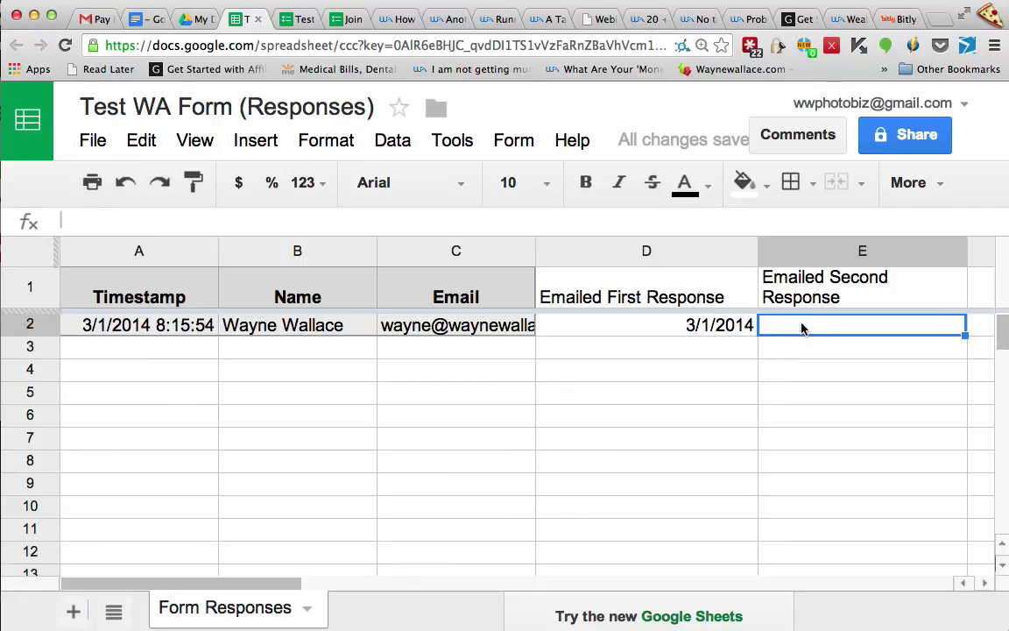
click(724, 332)
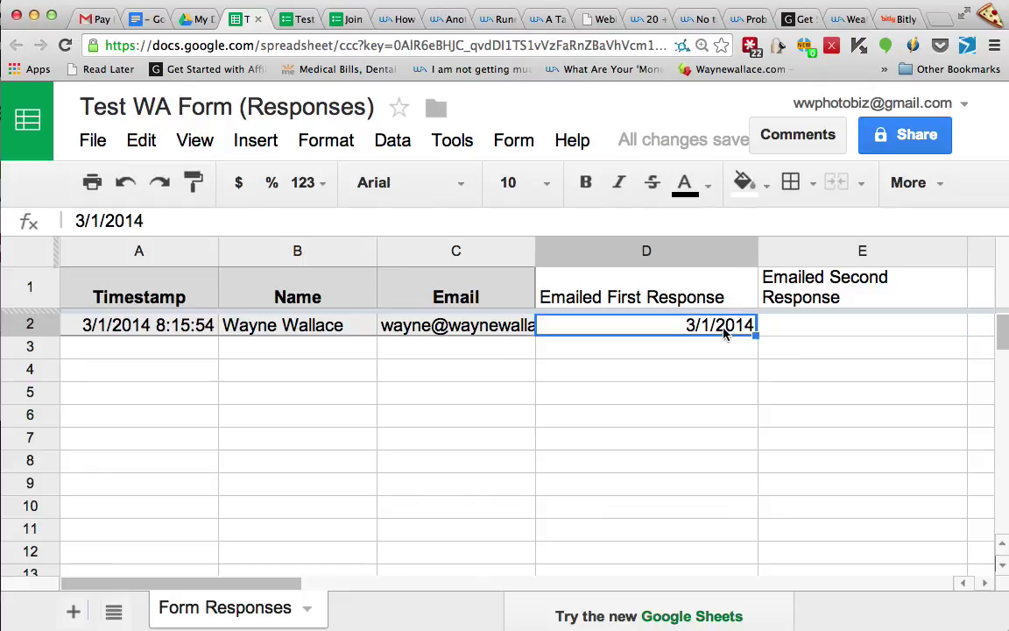
click(824, 329)
key(ctrl+v)
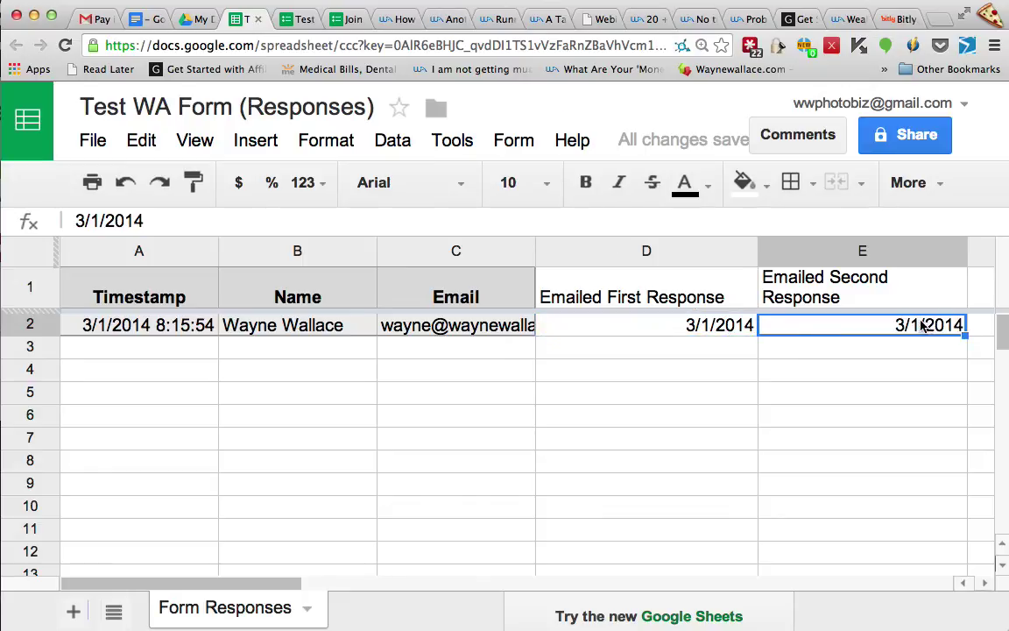
double_click(923, 326)
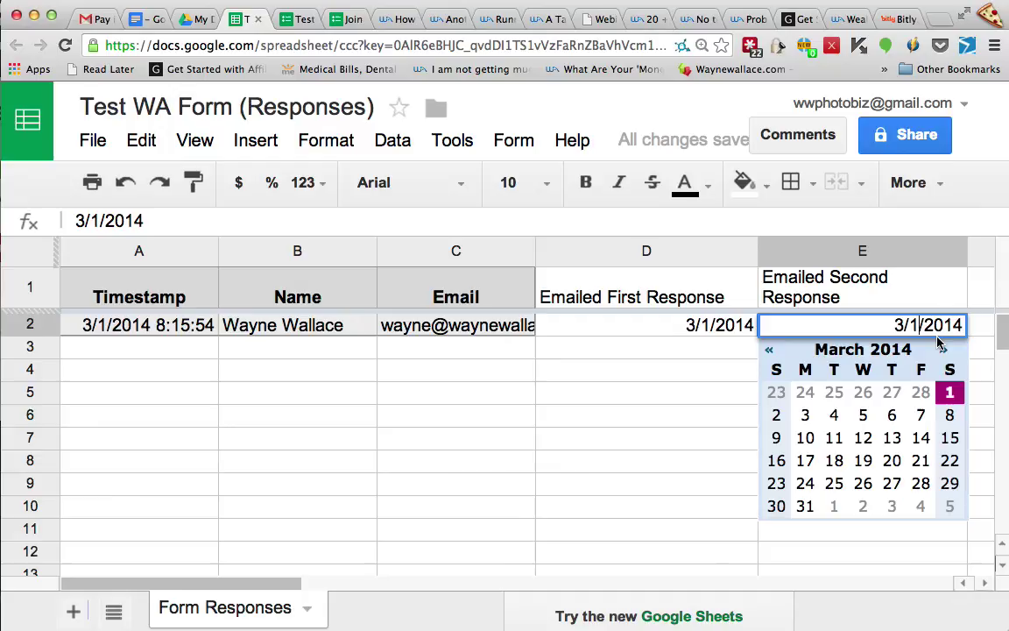
click(950, 437)
click(712, 375)
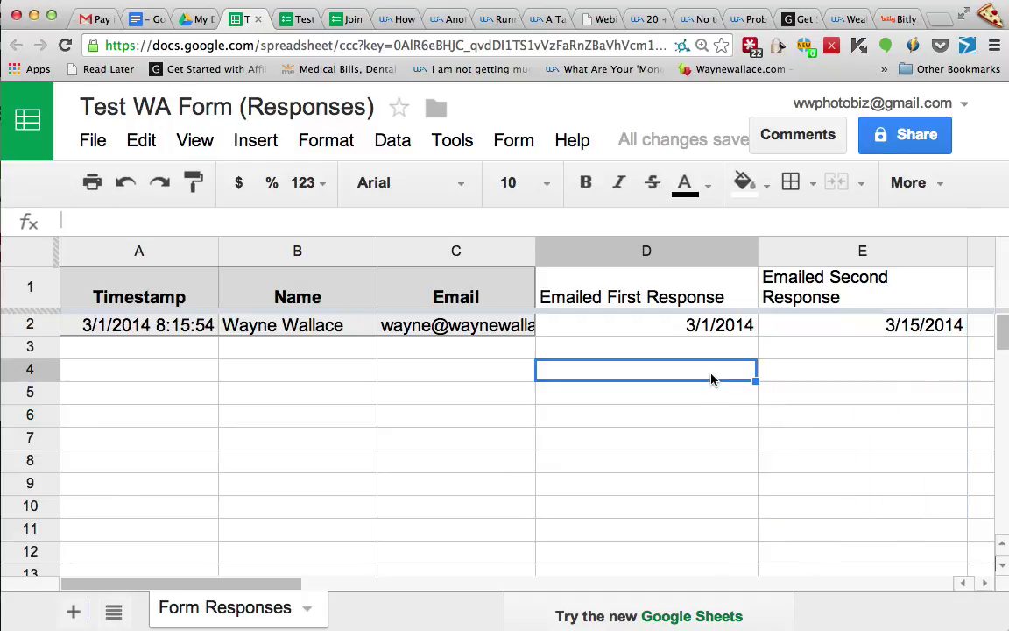
click(842, 325)
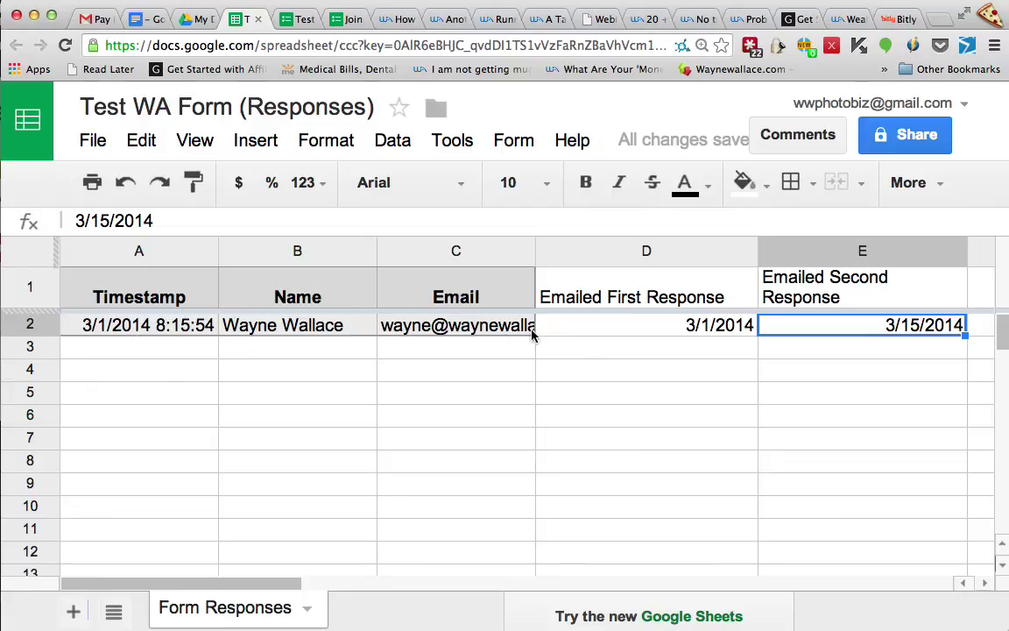
Widen the Email column C to show the full address and return to the Test WA Form editor
click(489, 336)
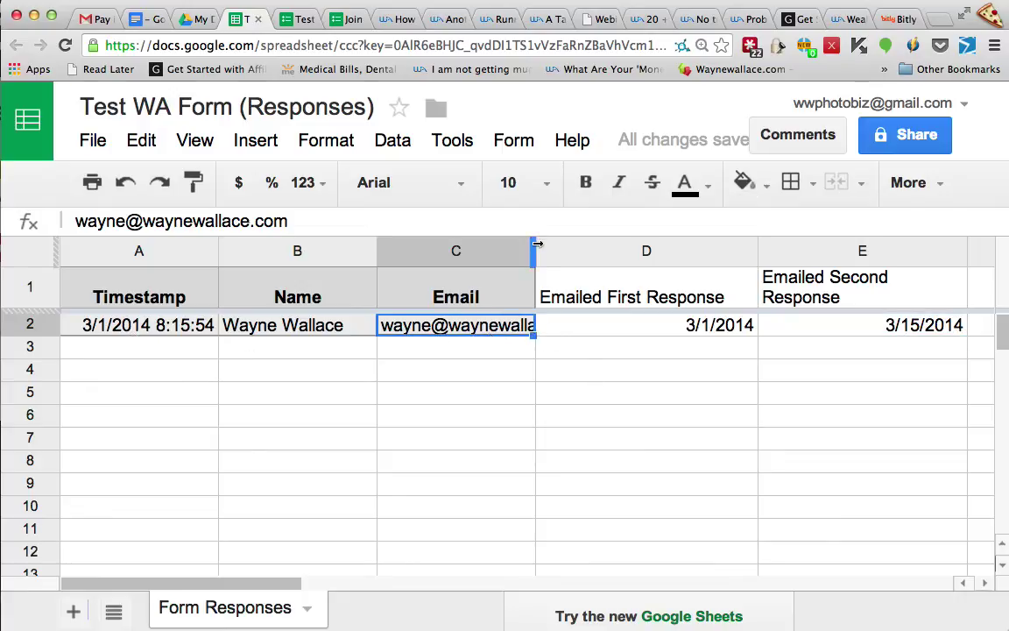
drag(536, 247, 632, 245)
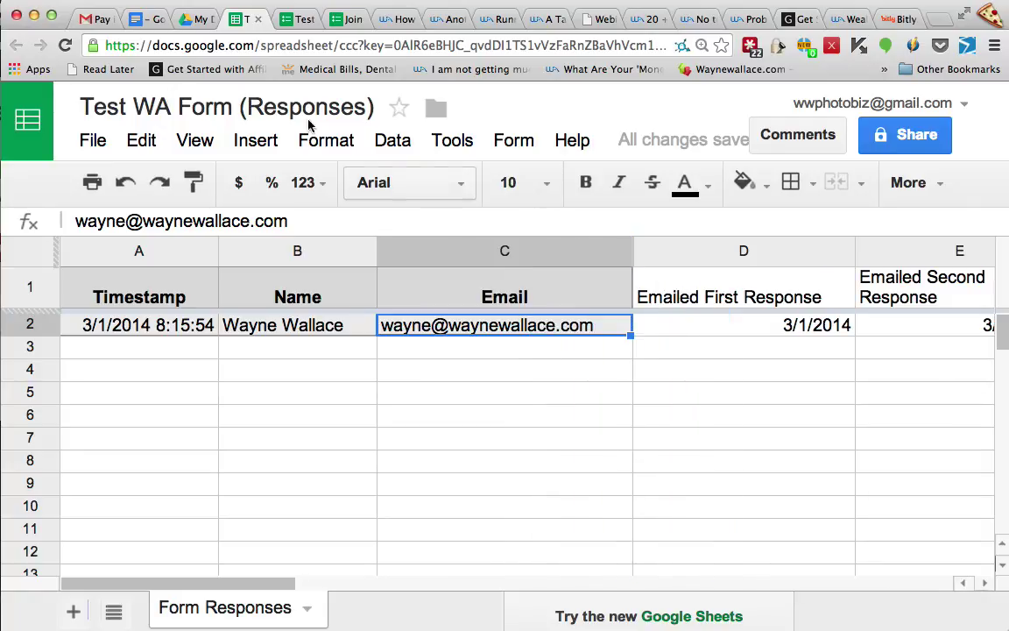
click(305, 20)
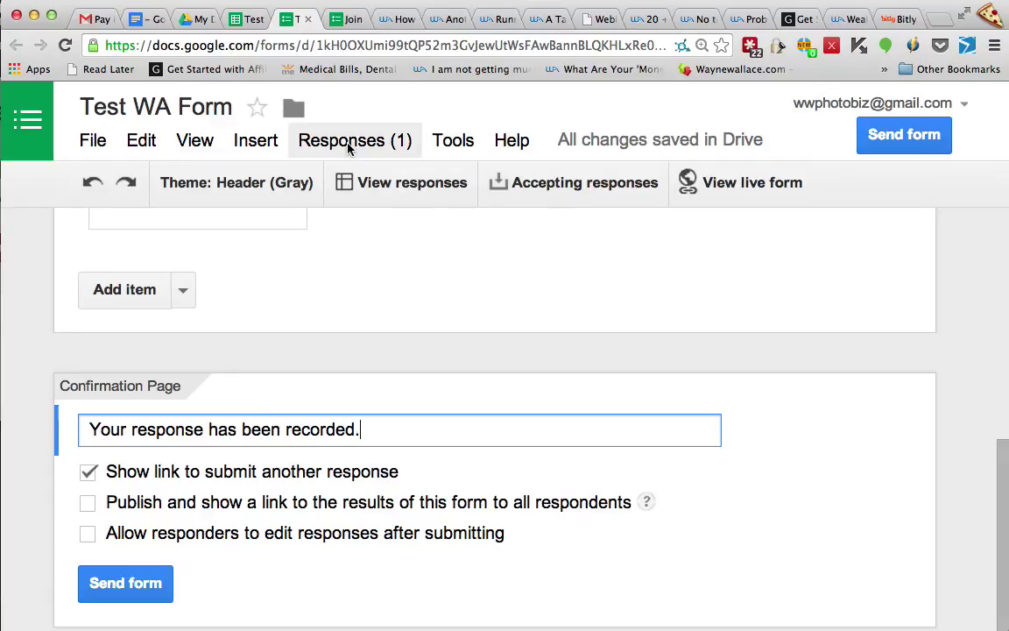
click(463, 147)
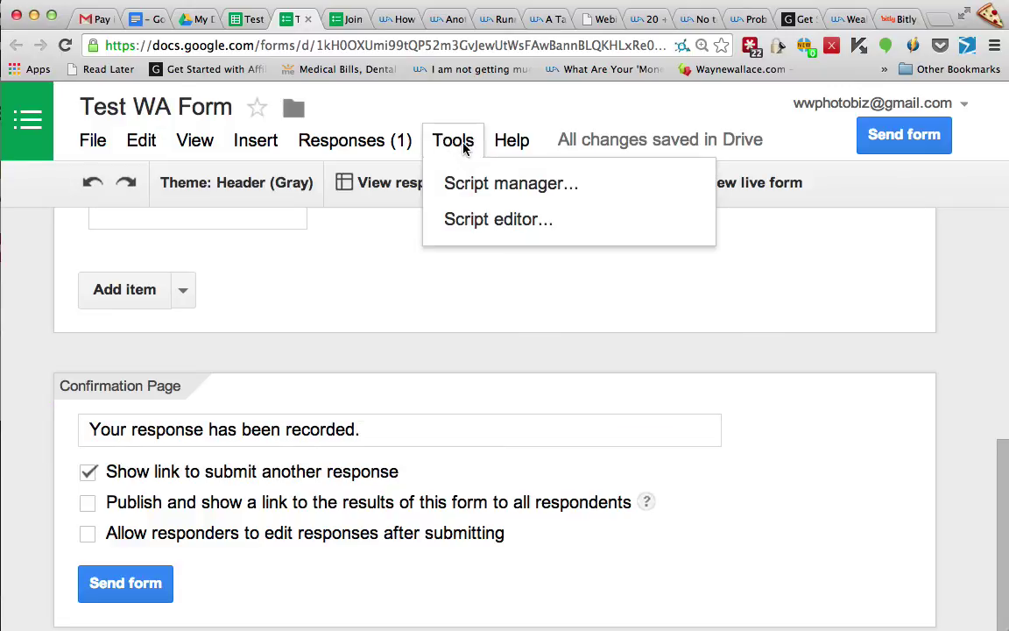
mouse_move(511, 140)
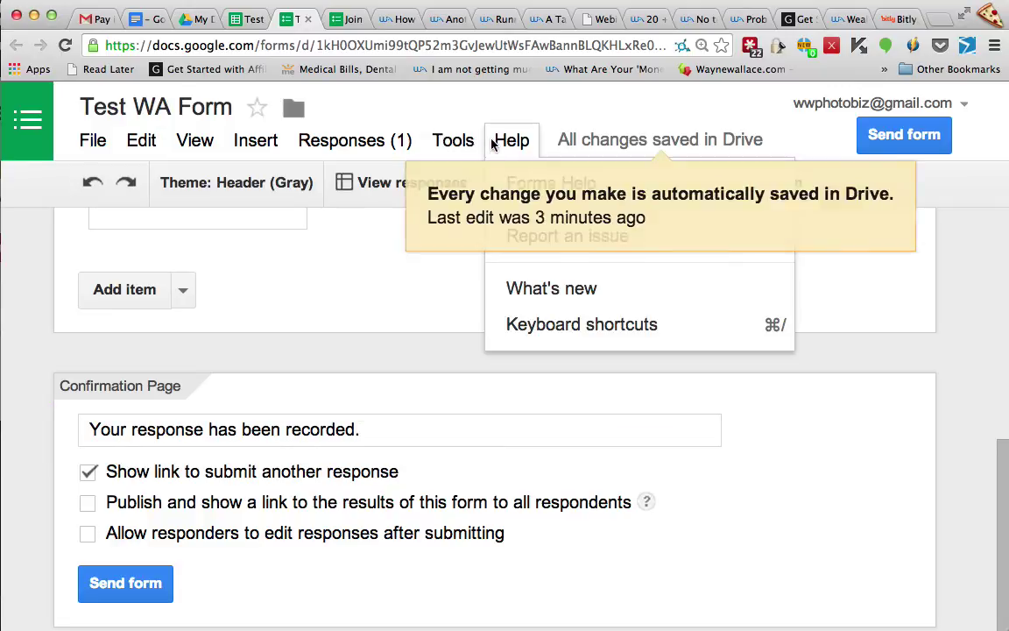
click(326, 271)
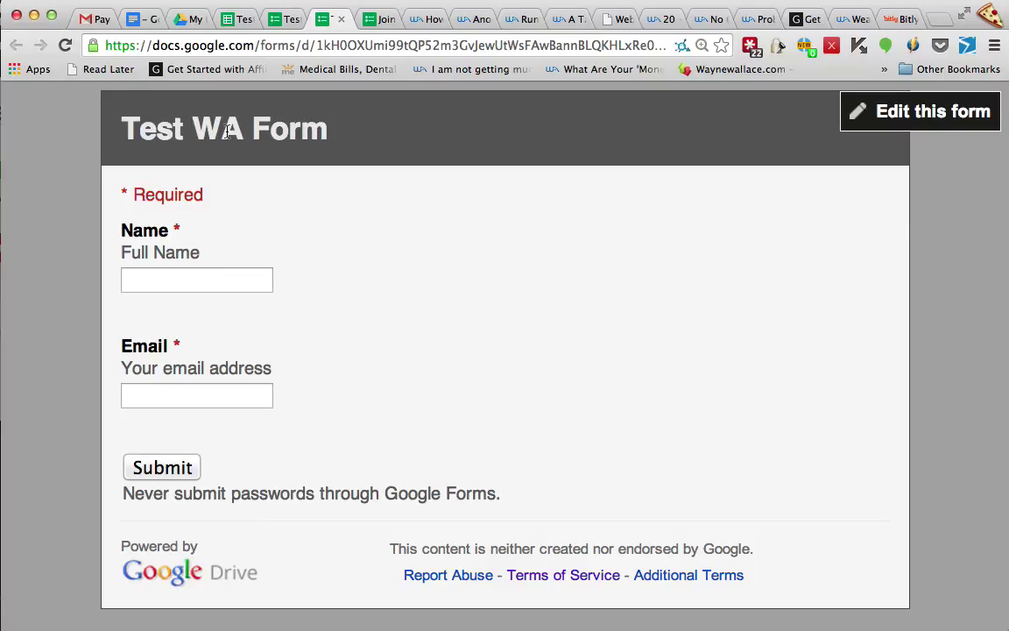
click(341, 19)
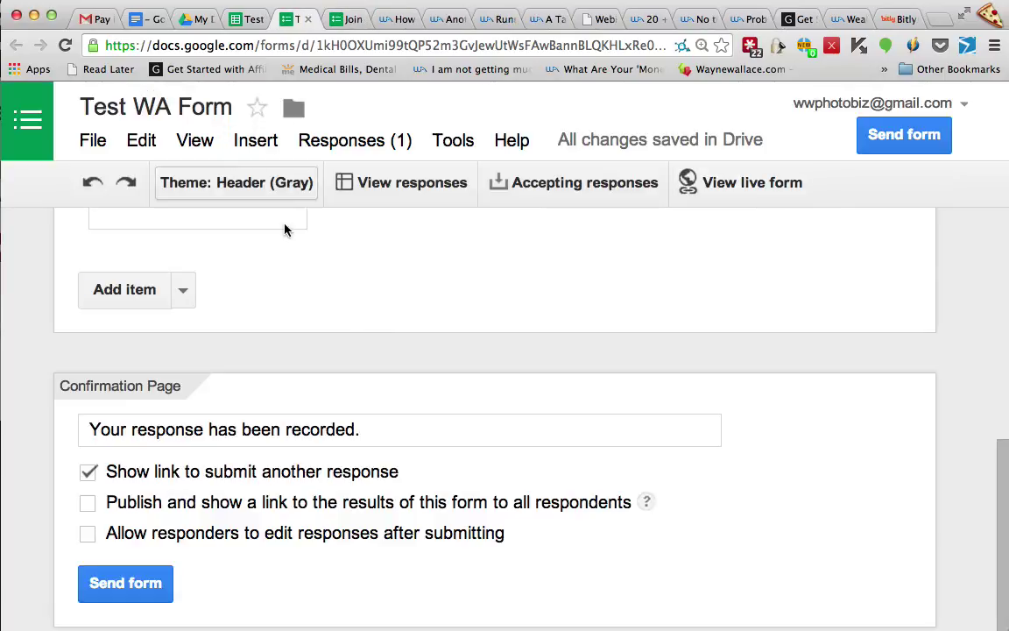
scroll(334, 327, up, 1)
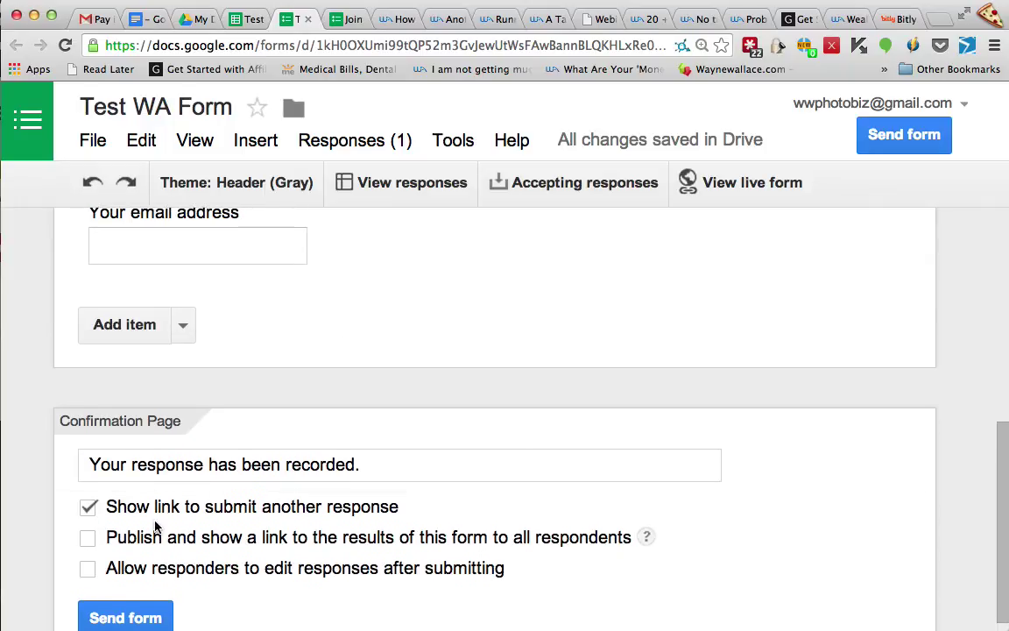
scroll(318, 538, down, 1)
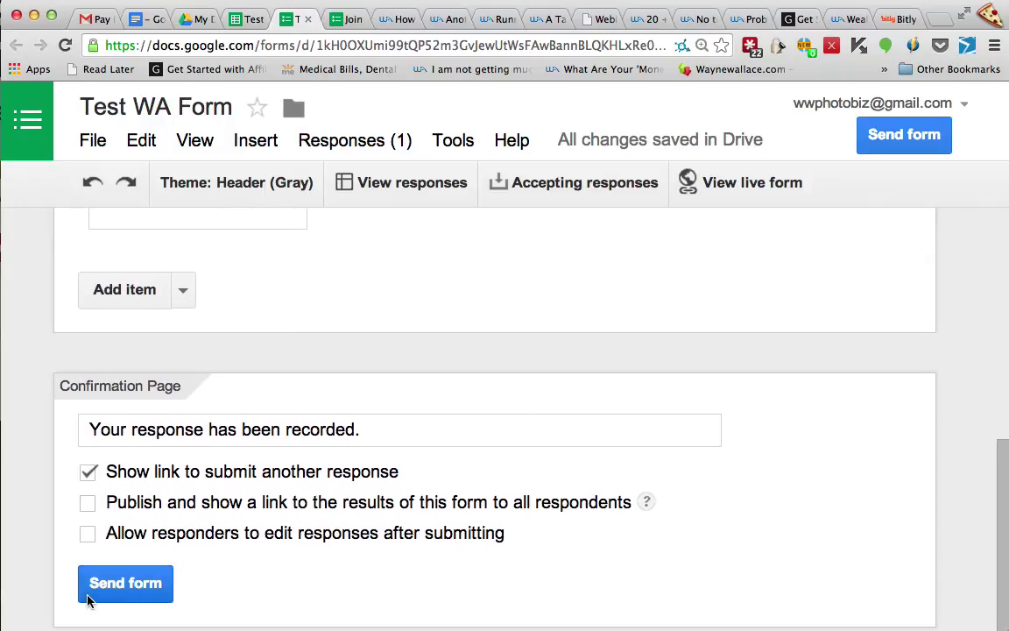
Open the form's embed options and set the embed size to 250 wide by 300 high
click(130, 584)
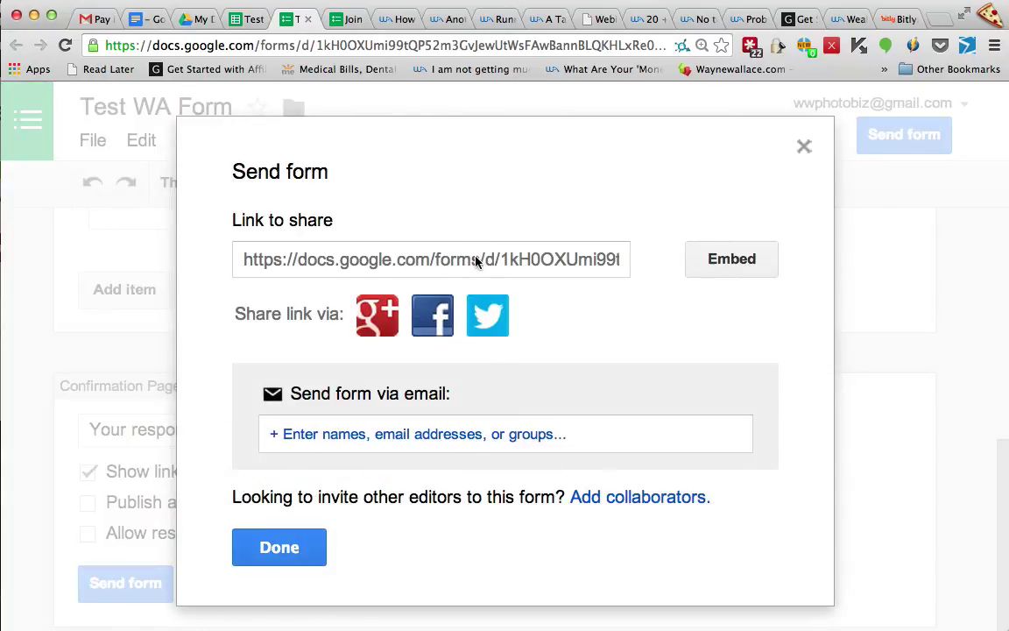
click(744, 260)
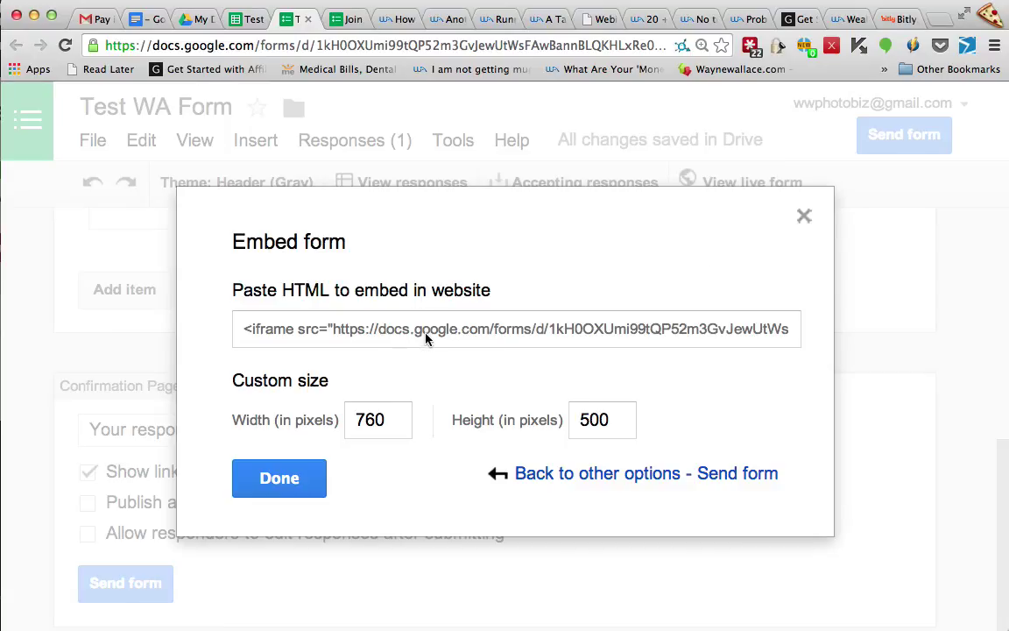
click(427, 340)
click(375, 428)
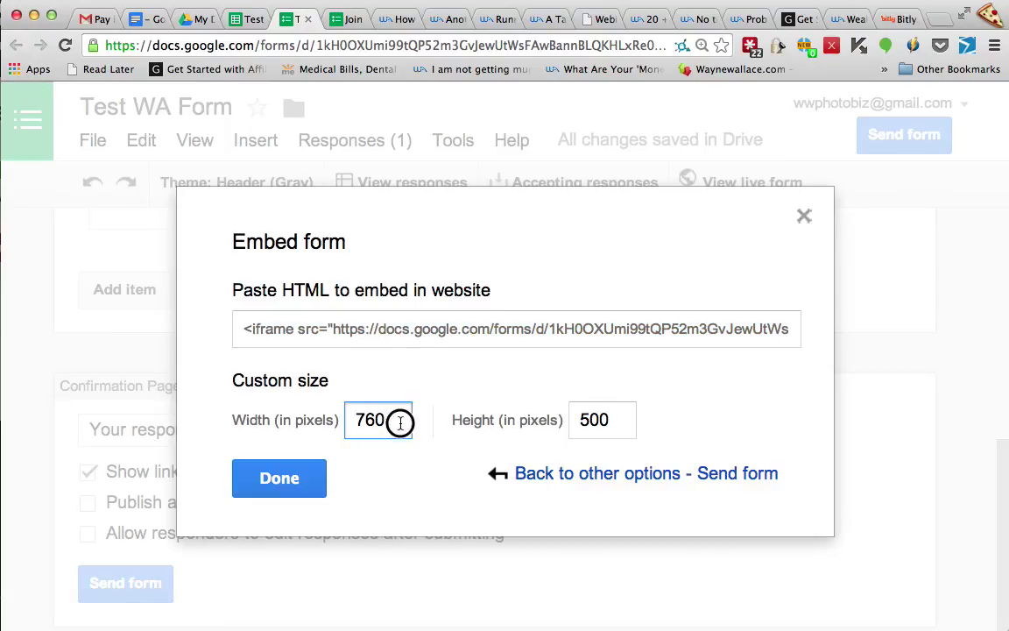
drag(401, 423, 340, 424)
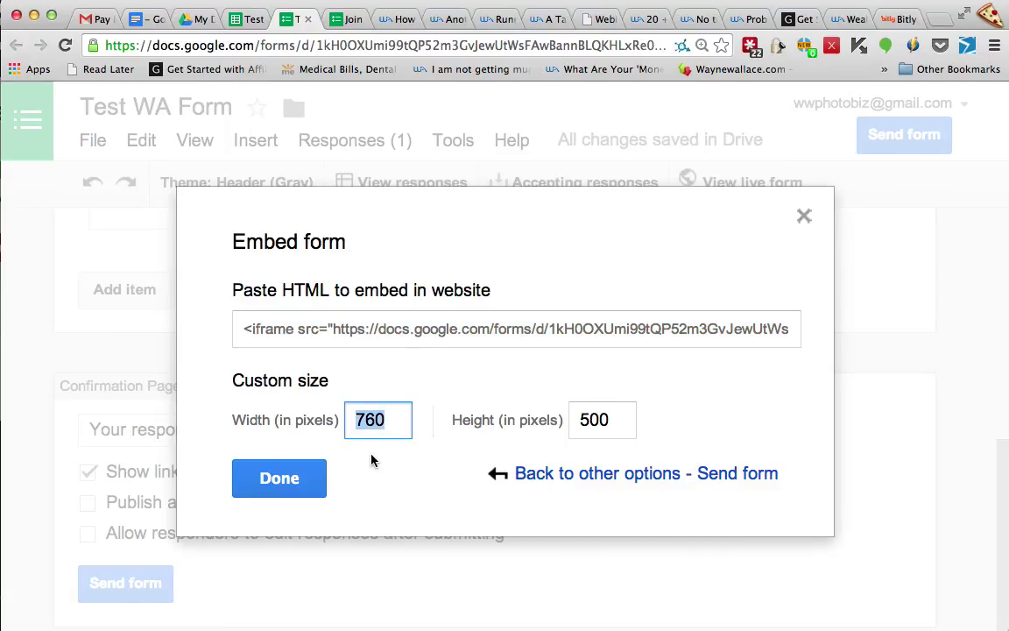
text(250)
key(Tab)
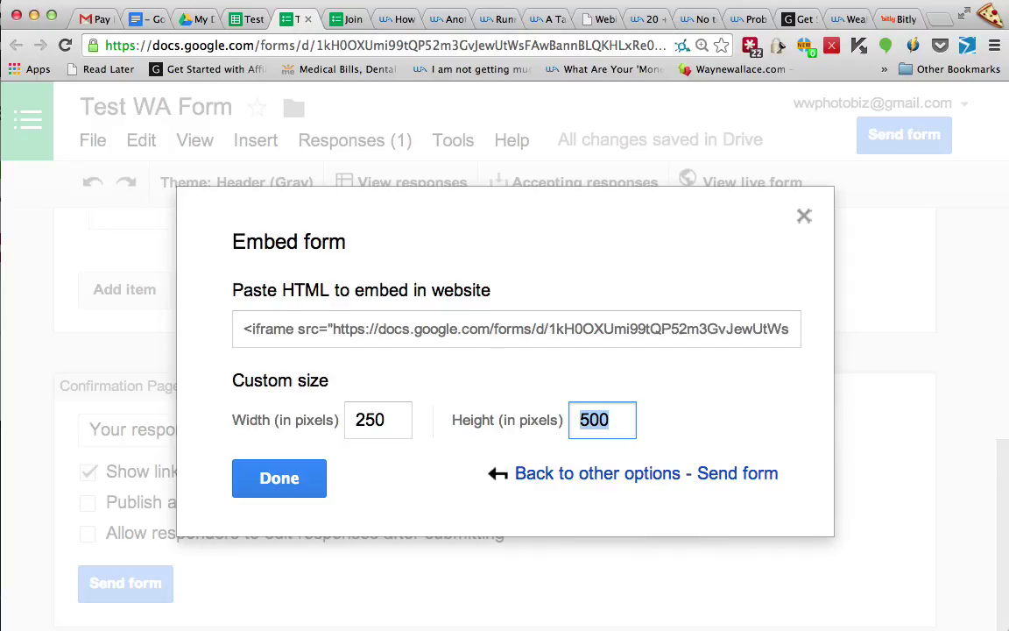
text(300)
key(Tab)
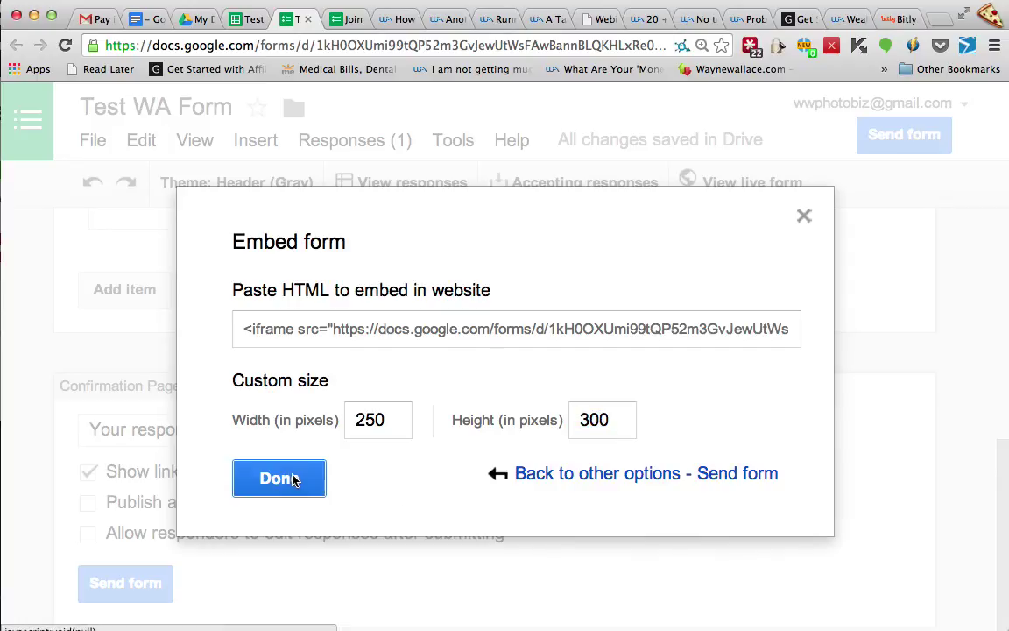
click(278, 482)
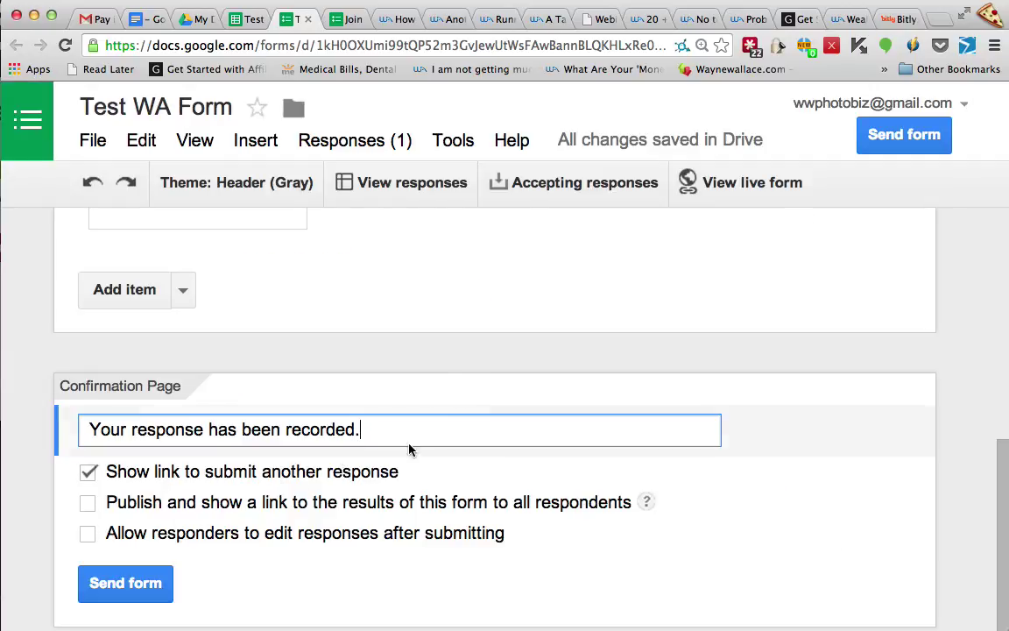
Reopen the embed options, re-enter 250 by 300, and copy the iframe embed code
click(126, 583)
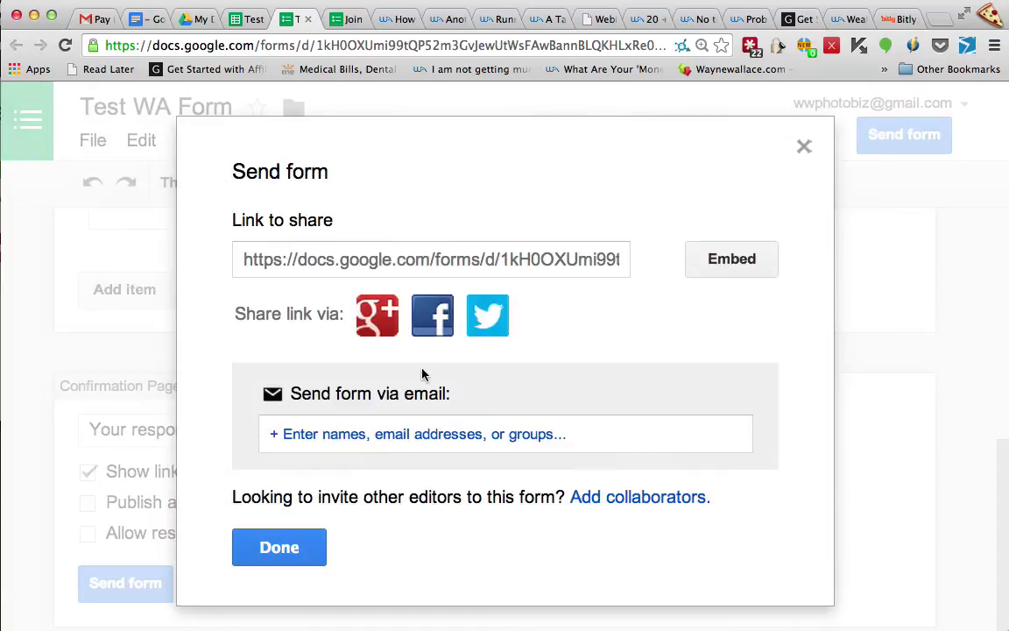
click(712, 259)
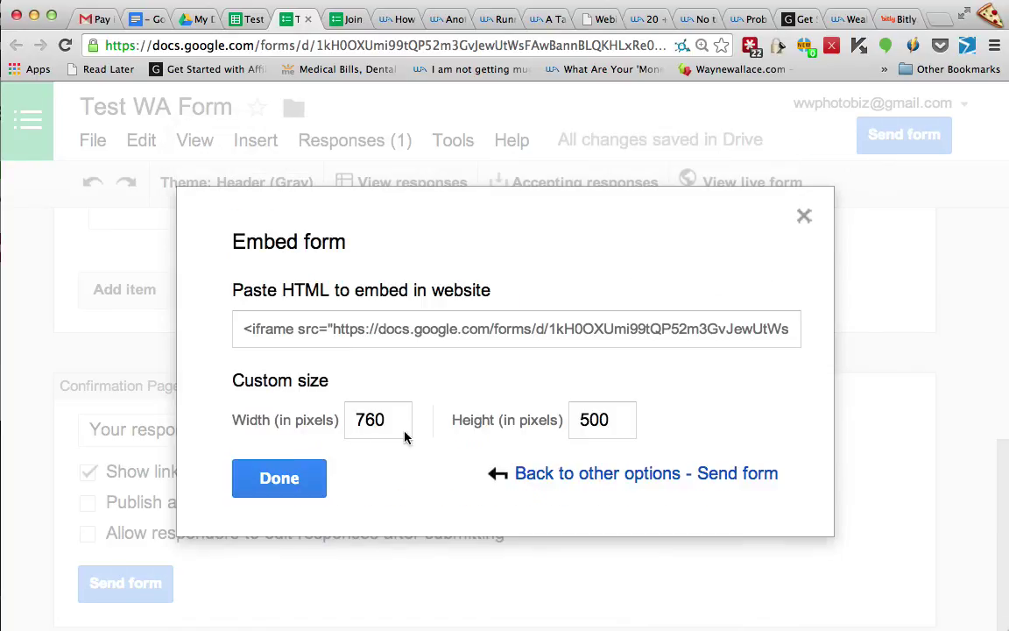
drag(392, 420, 319, 420)
text(250)
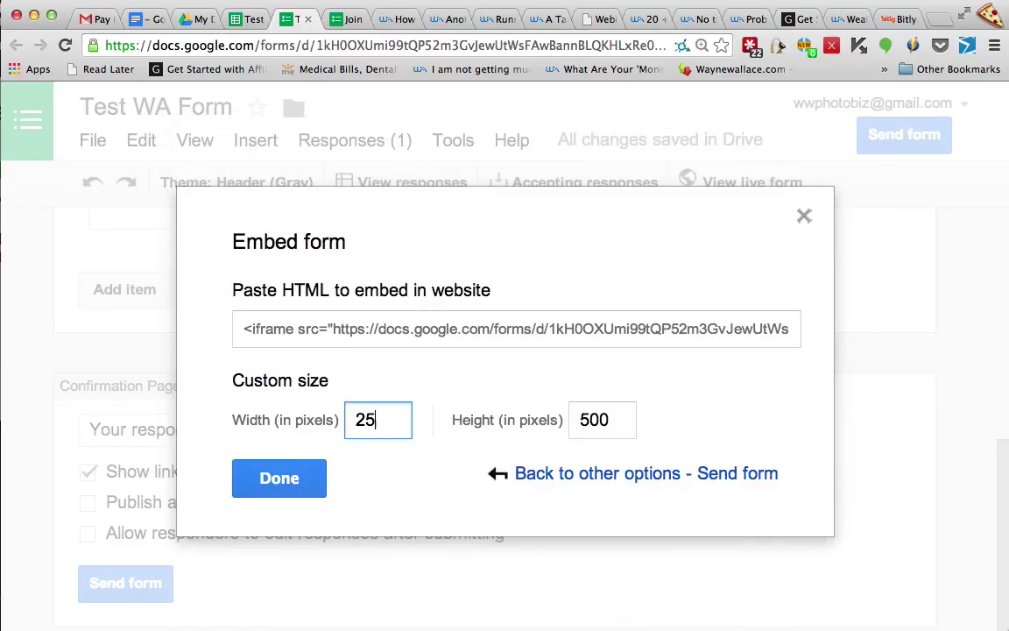
key(Tab)
text(30)
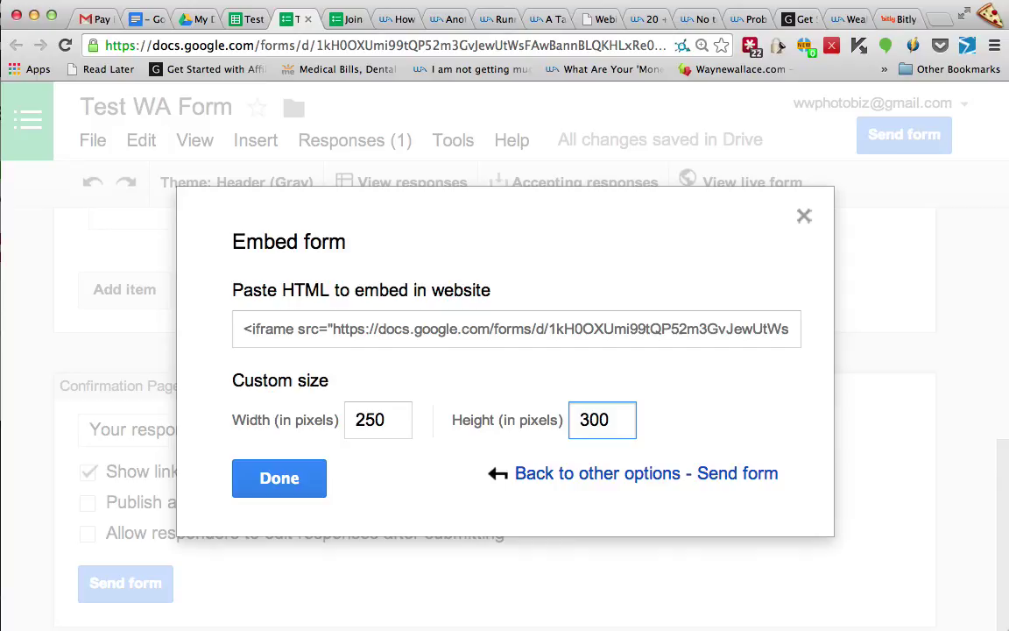
text(0)
click(494, 327)
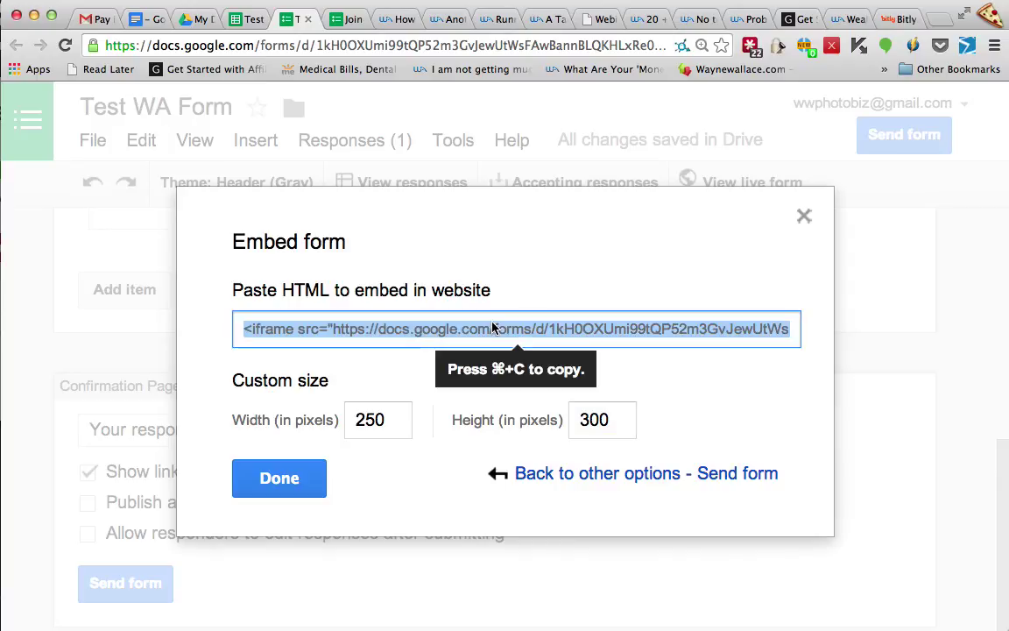
click(259, 486)
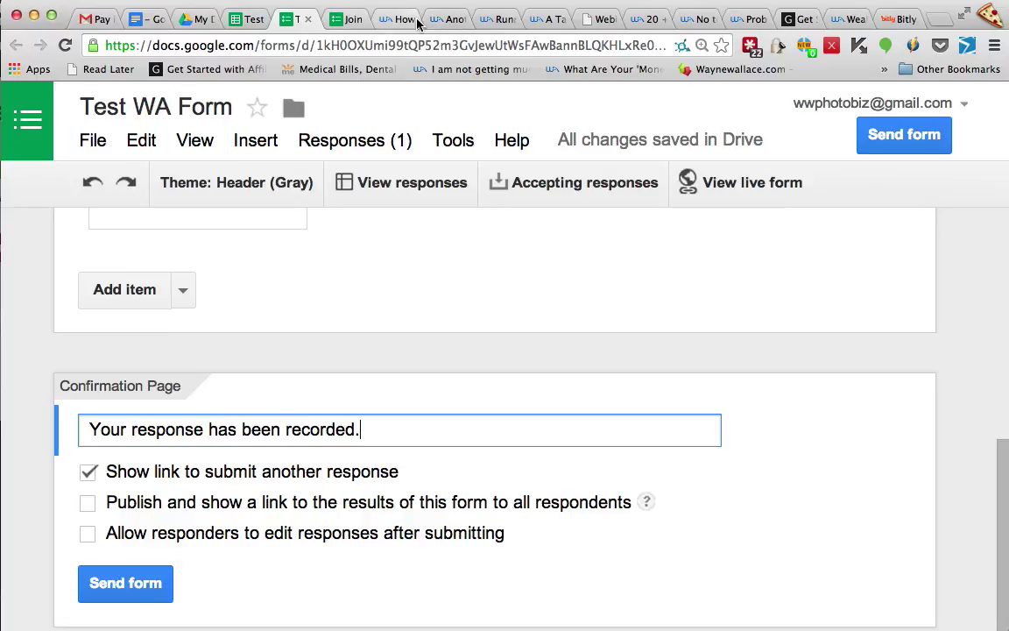
In a new tab, load howtoprotectyourprivacyonline.com/wp-admin/ to reach the WordPress Dashboard
click(603, 19)
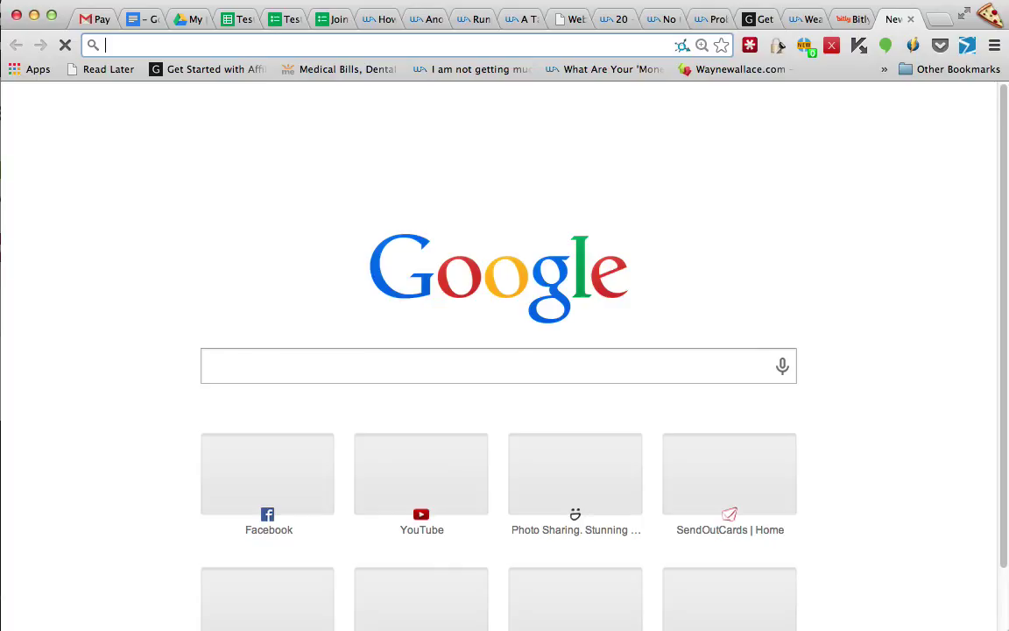
text(my)
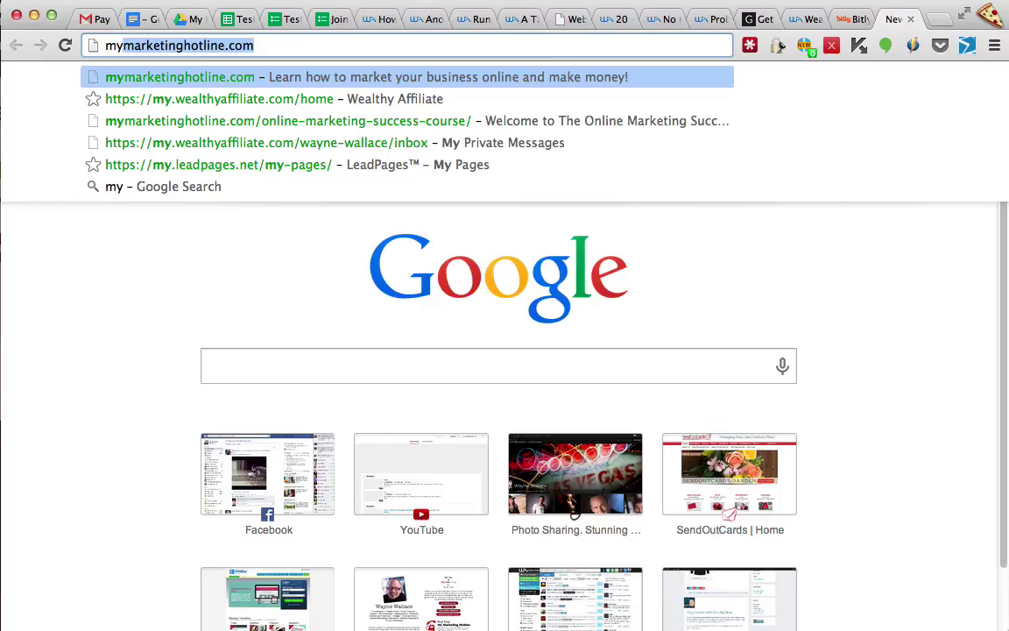
key(BackSpace)
key(BackSpace)
key(BackSpace)
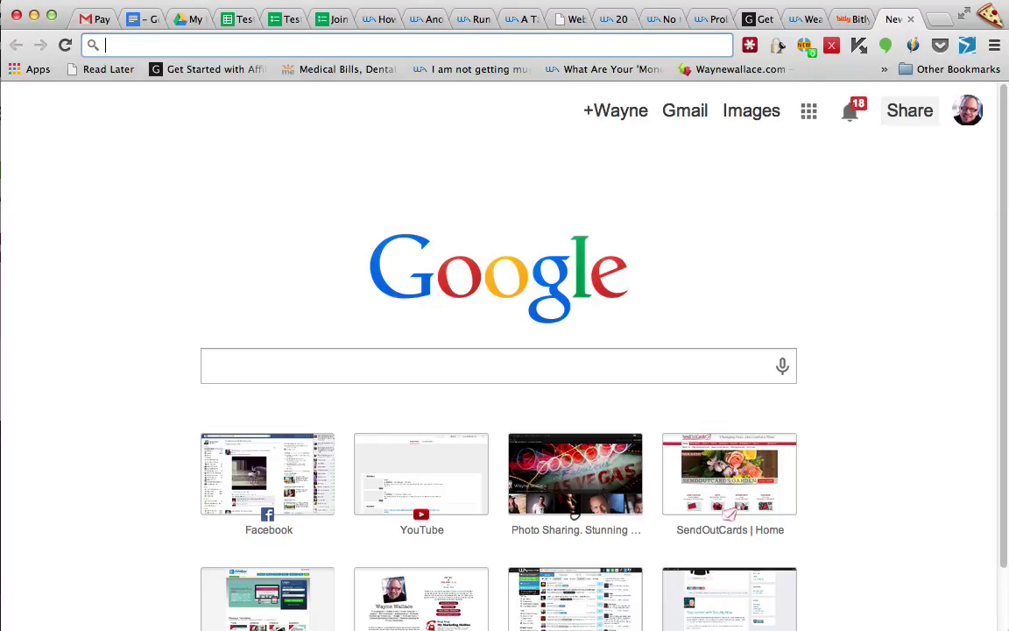
text(ho)
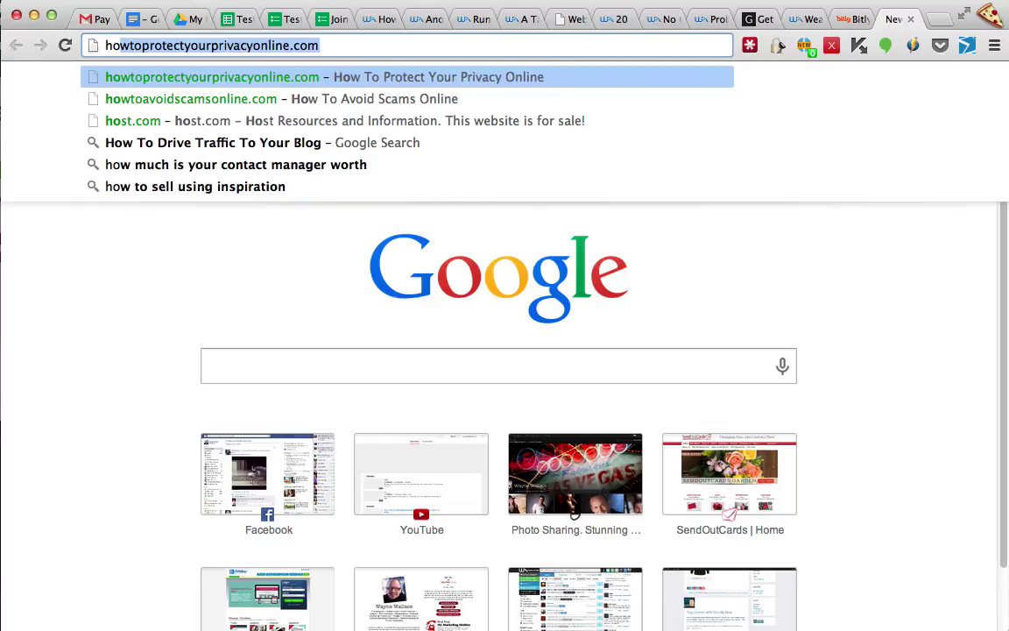
key(Right)
text(/)
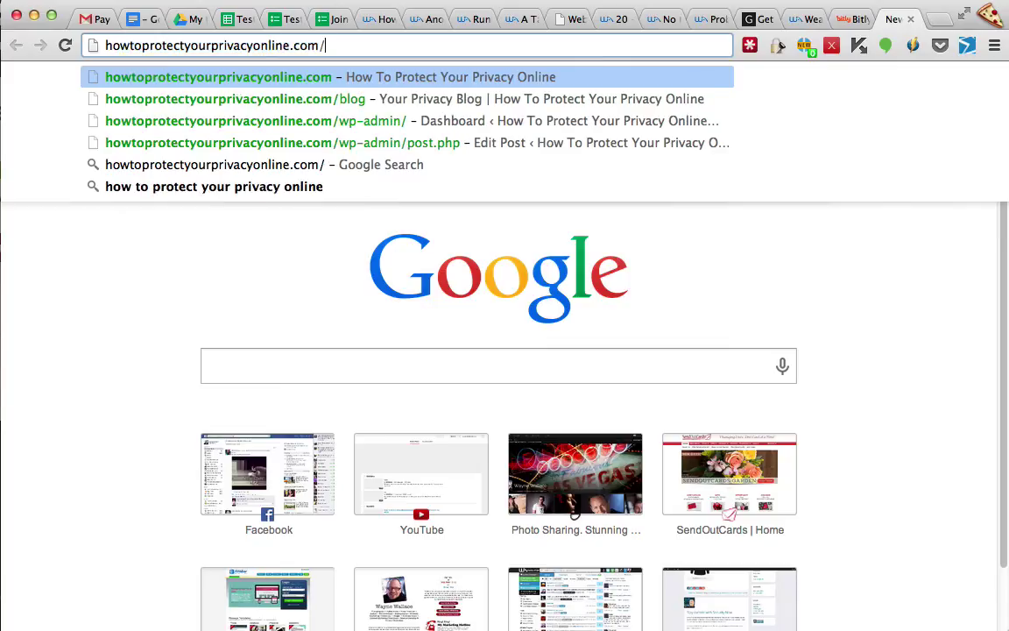
key(Down)
key(Down)
key(Return)
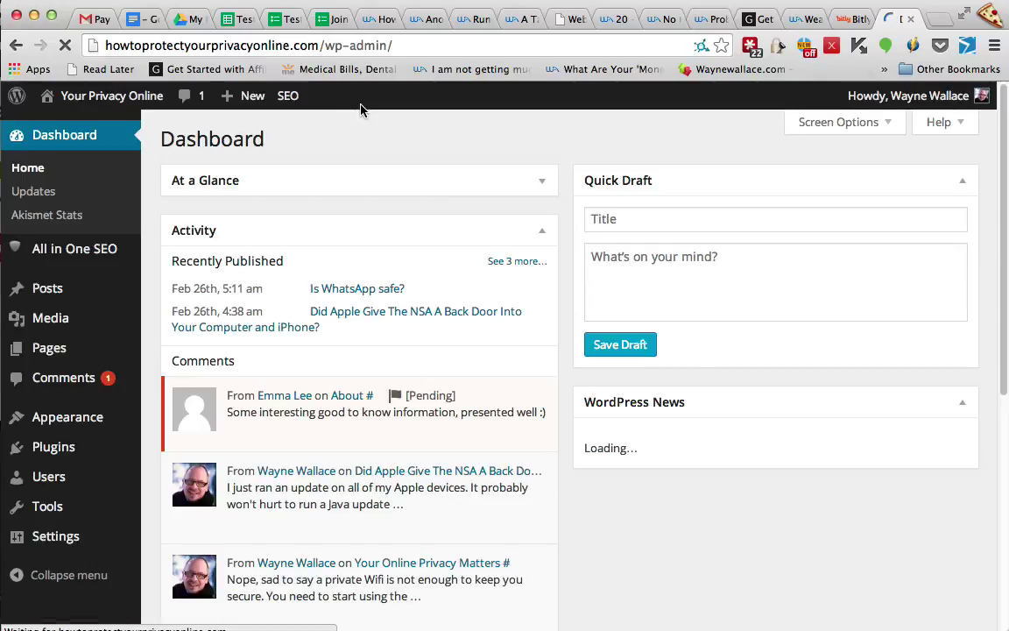
Create a new page, paste the form's iframe code in the Text editor, and publish it
click(253, 98)
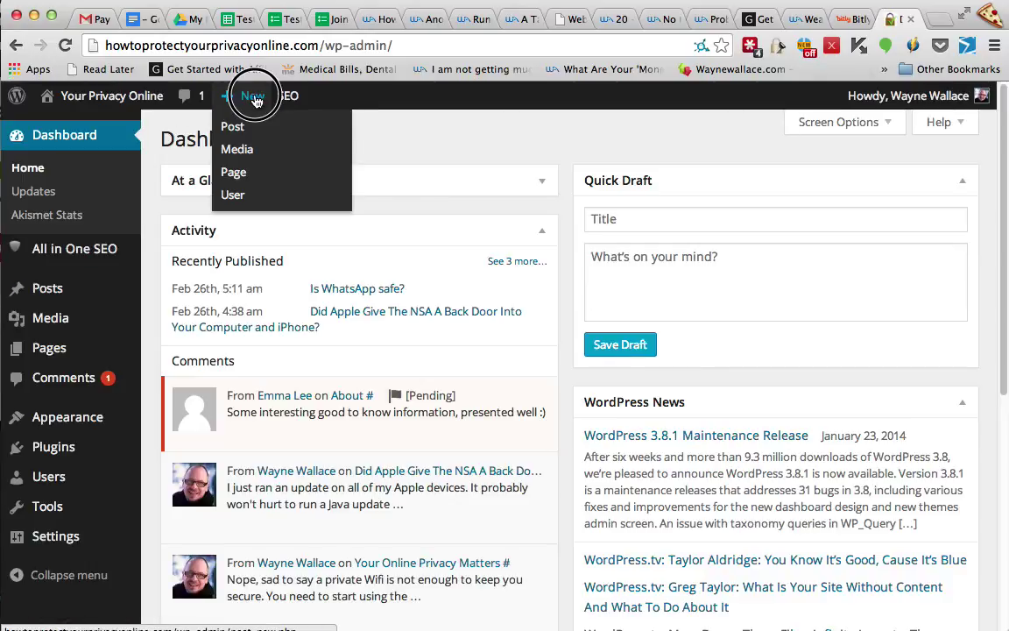
click(235, 174)
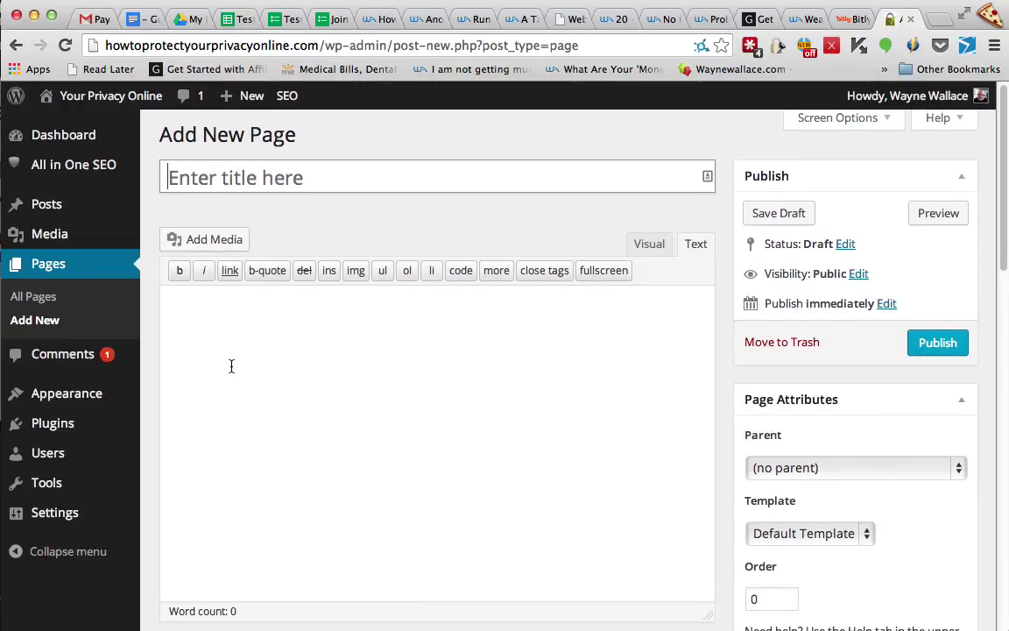
click(699, 245)
click(305, 359)
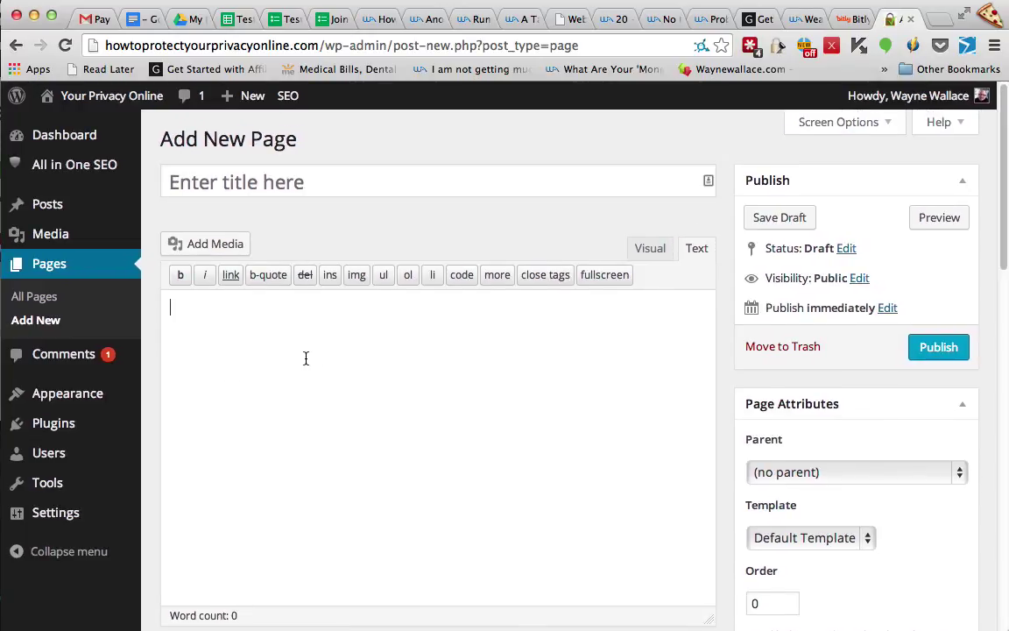
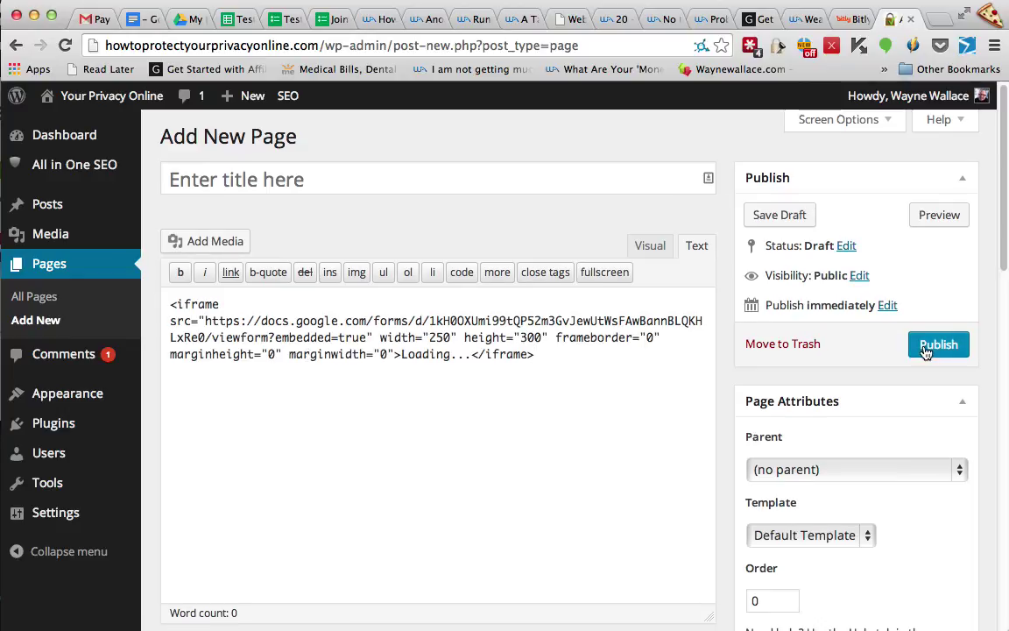
click(925, 347)
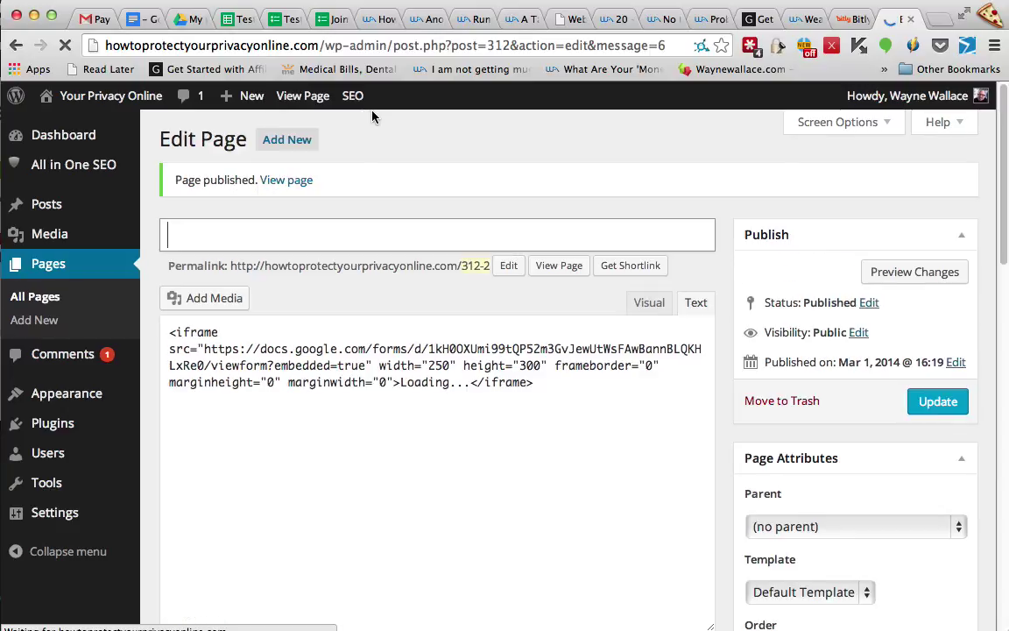
View the published page and scroll through it to check the embedded form's Name and Email fields
click(297, 96)
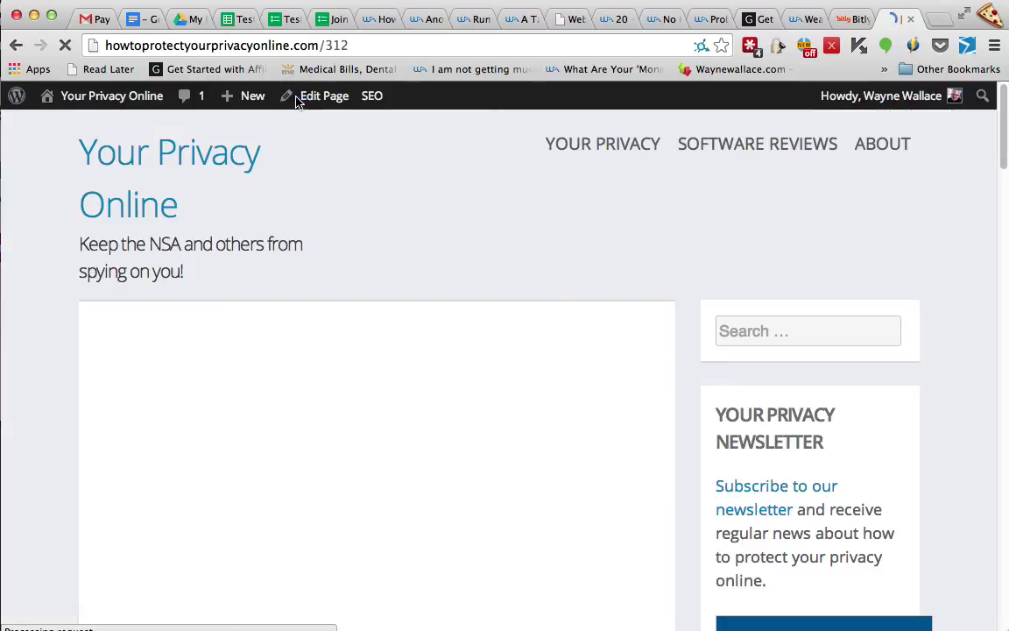
scroll(245, 403, down, 2)
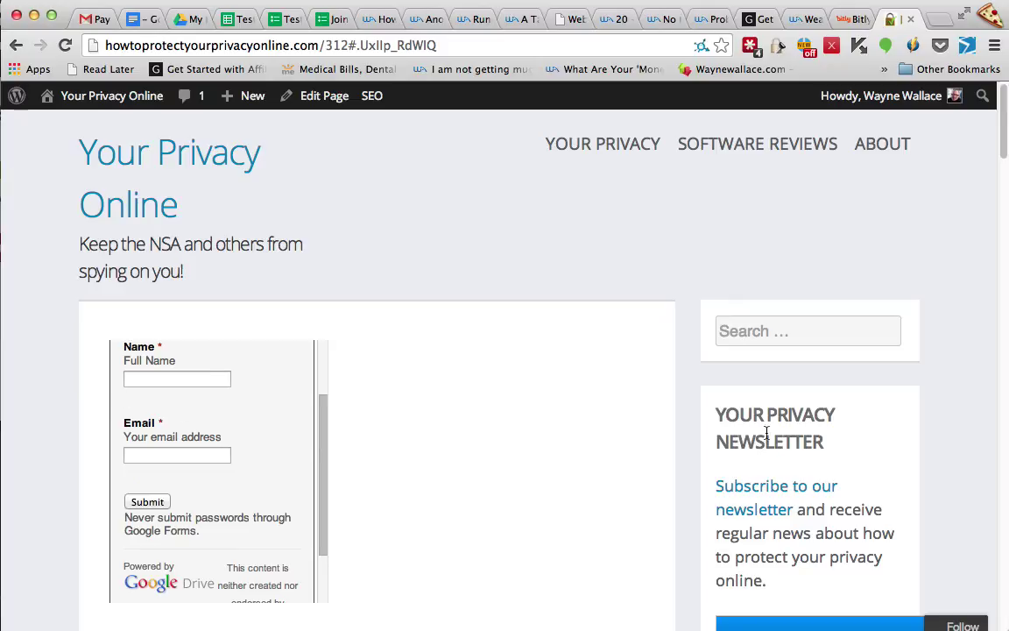
scroll(779, 486, down, 3)
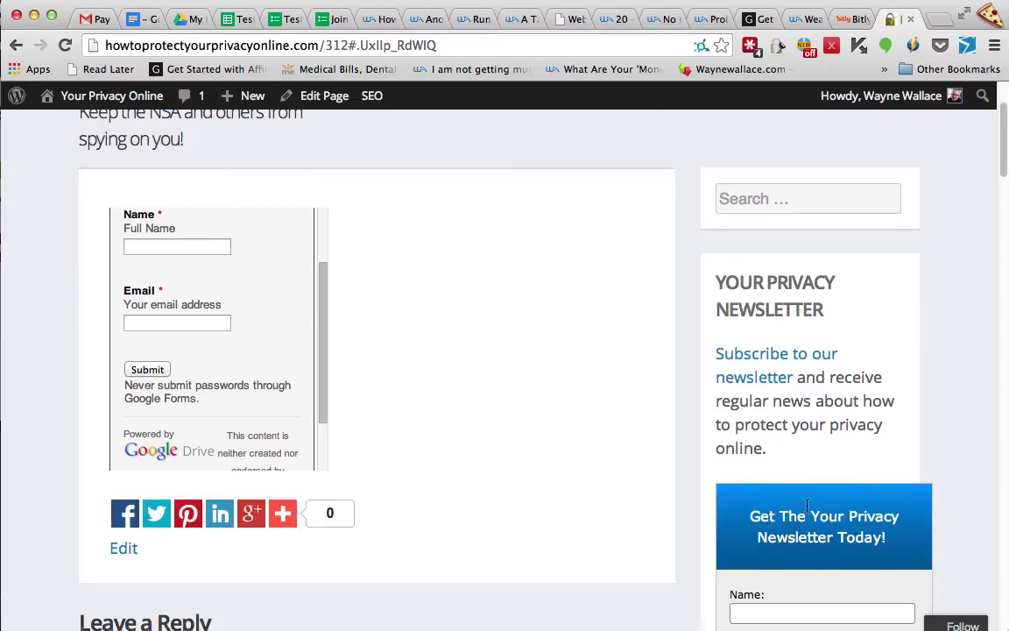
scroll(826, 462, down, 5)
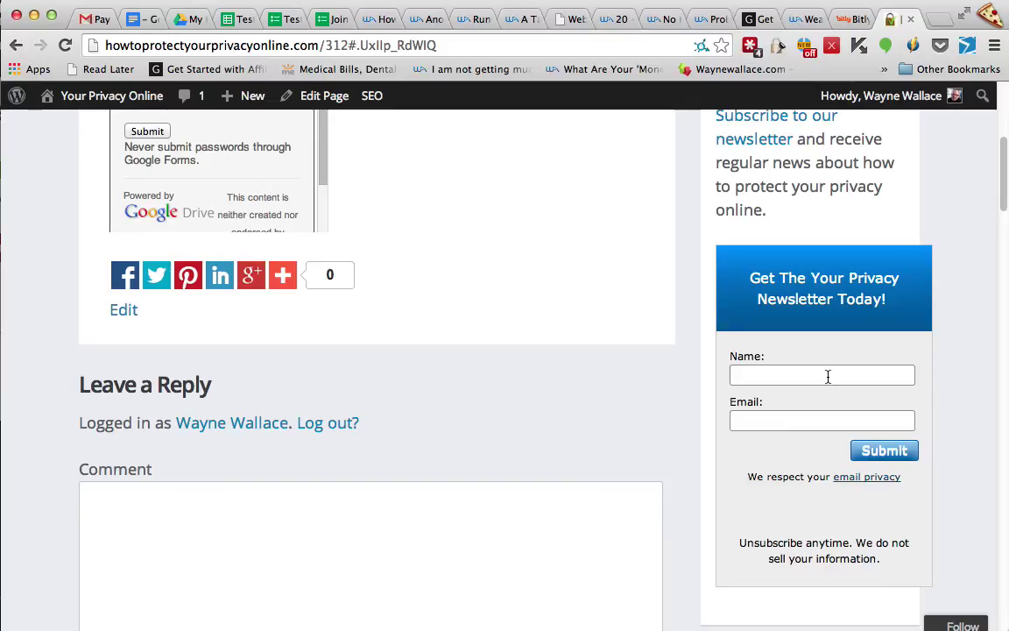
scroll(526, 248, up, 4)
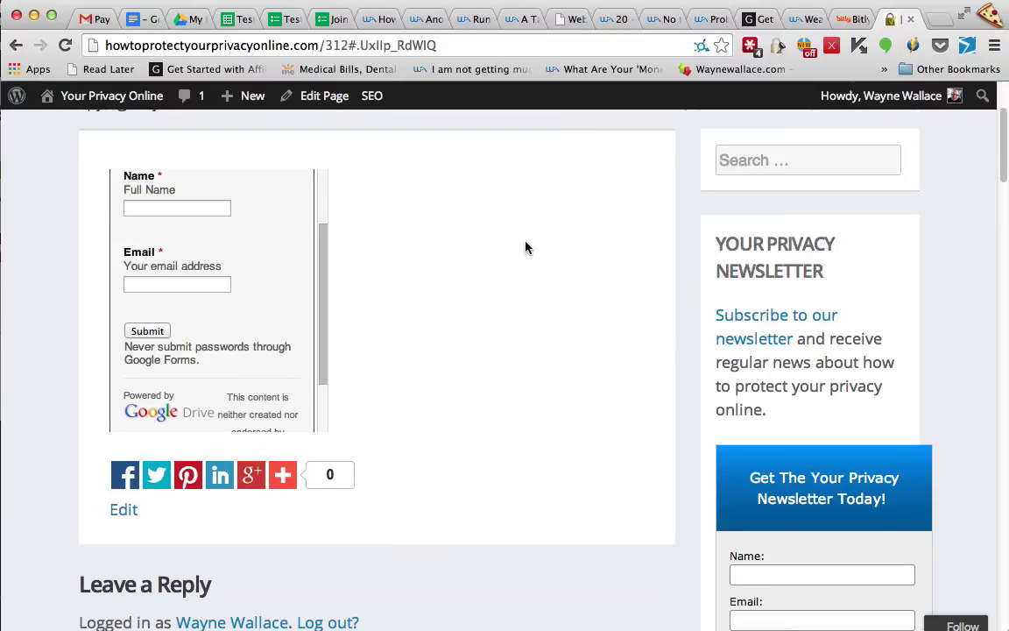
scroll(427, 285, up, 3)
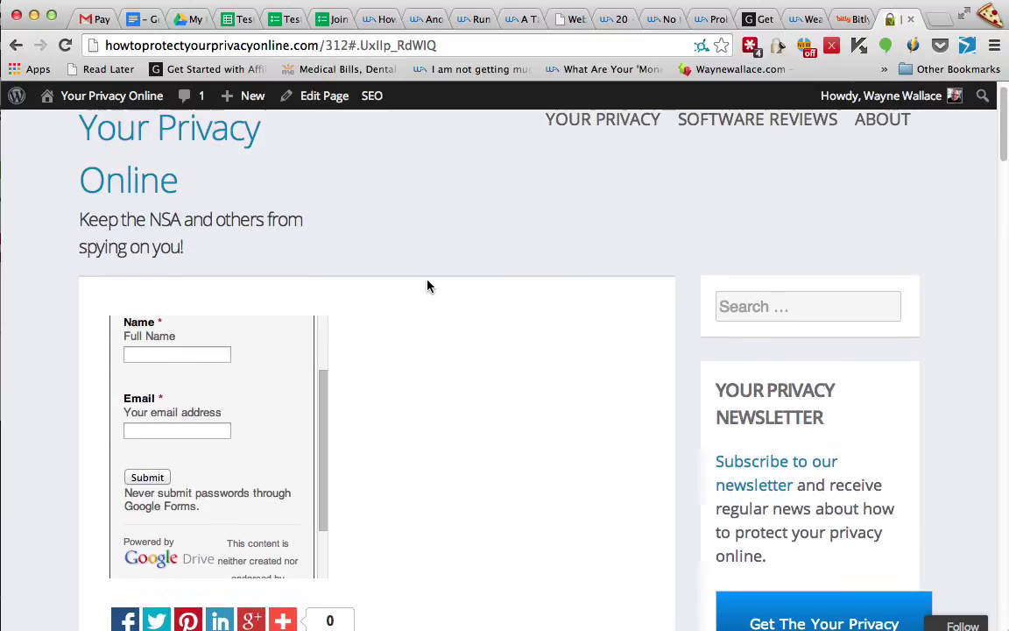
scroll(324, 342, up, 2)
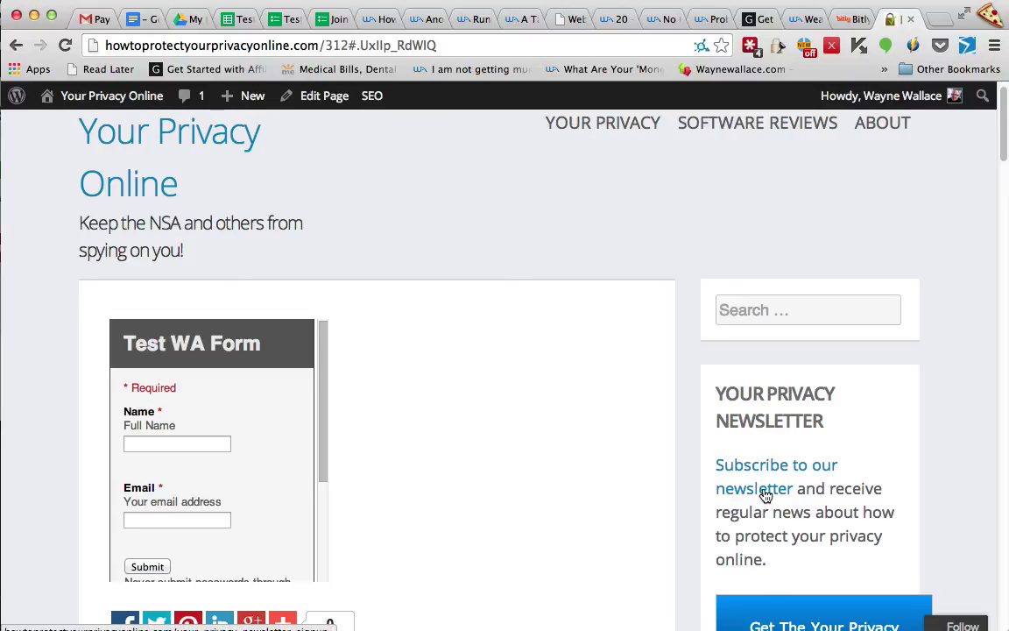
scroll(780, 473, down, 2)
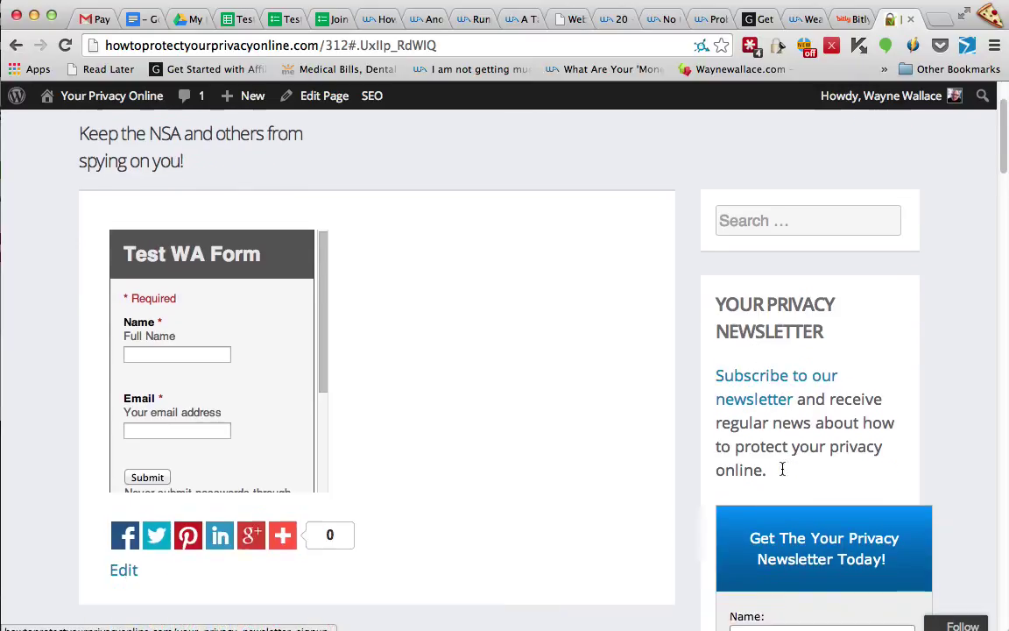
scroll(784, 471, down, 5)
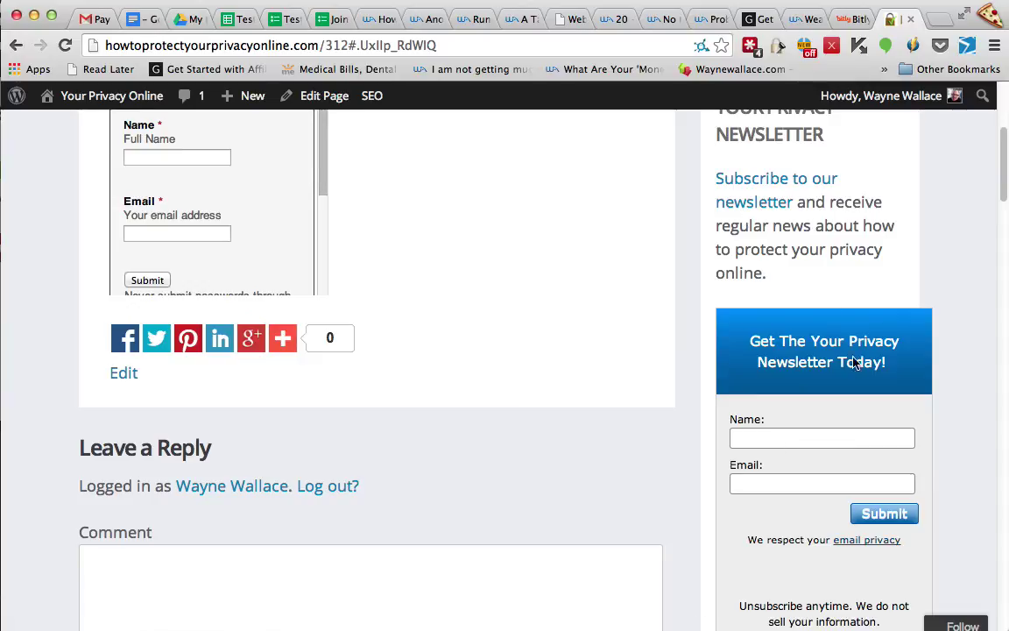